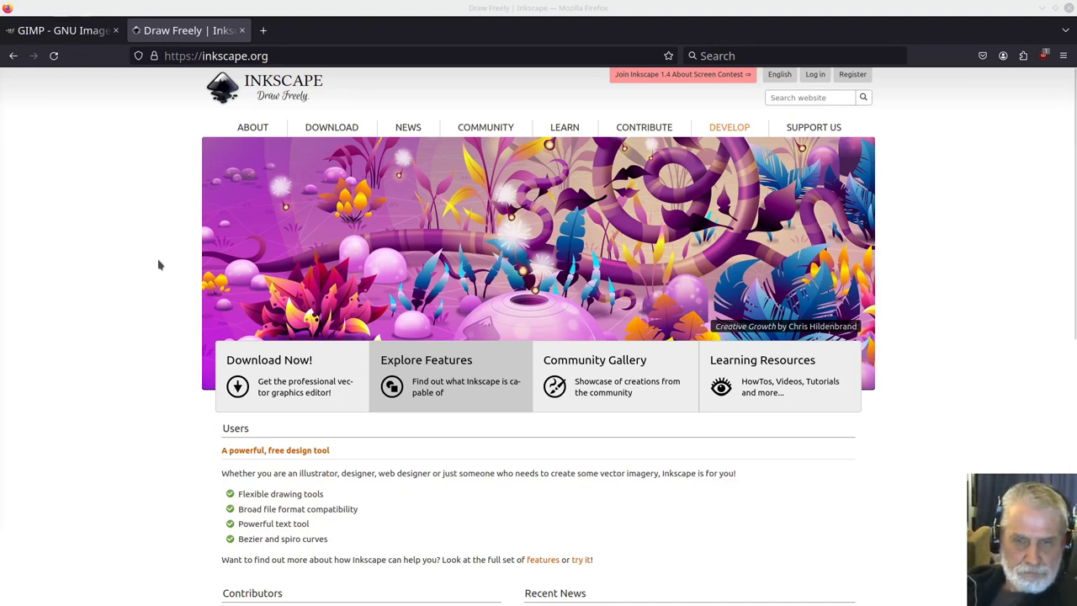
Compare the GIMP and Inkscape home pages in Firefox, finishing on the Inkscape site.
click(60, 29)
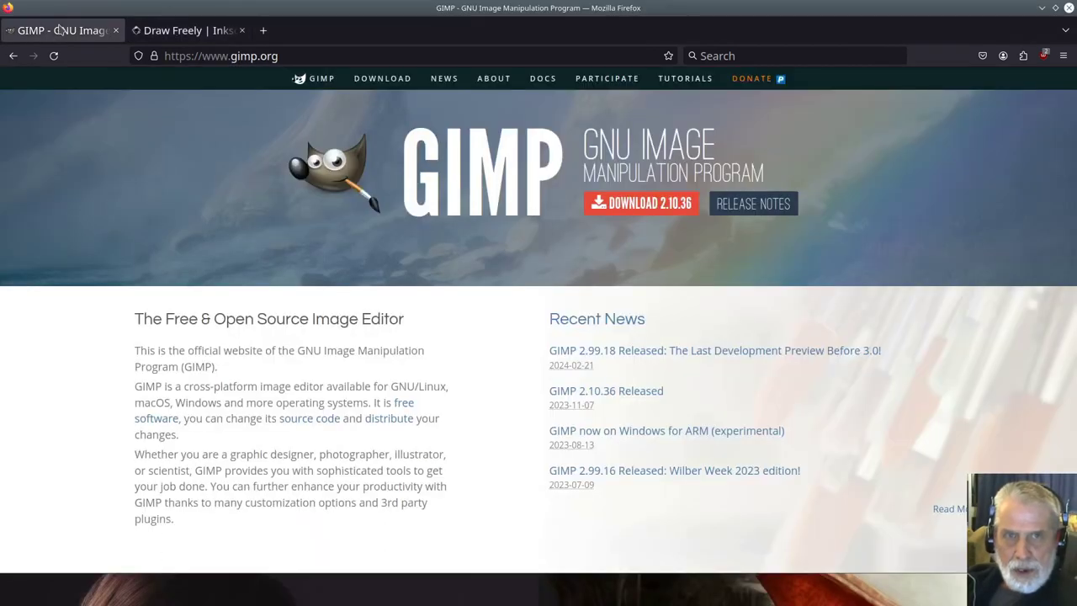
click(192, 32)
click(72, 30)
click(169, 32)
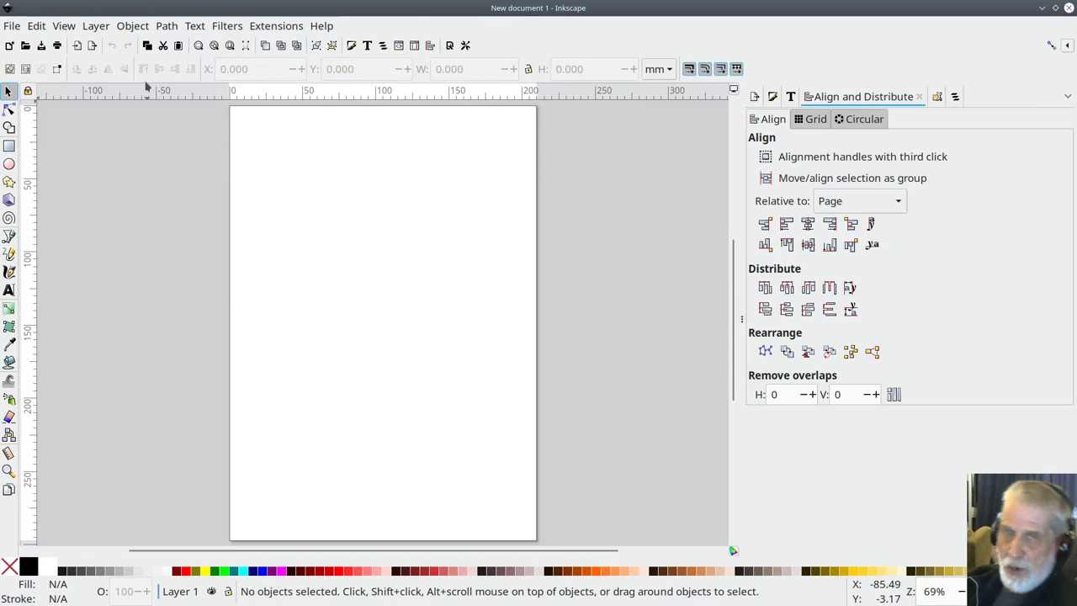
click(15, 26)
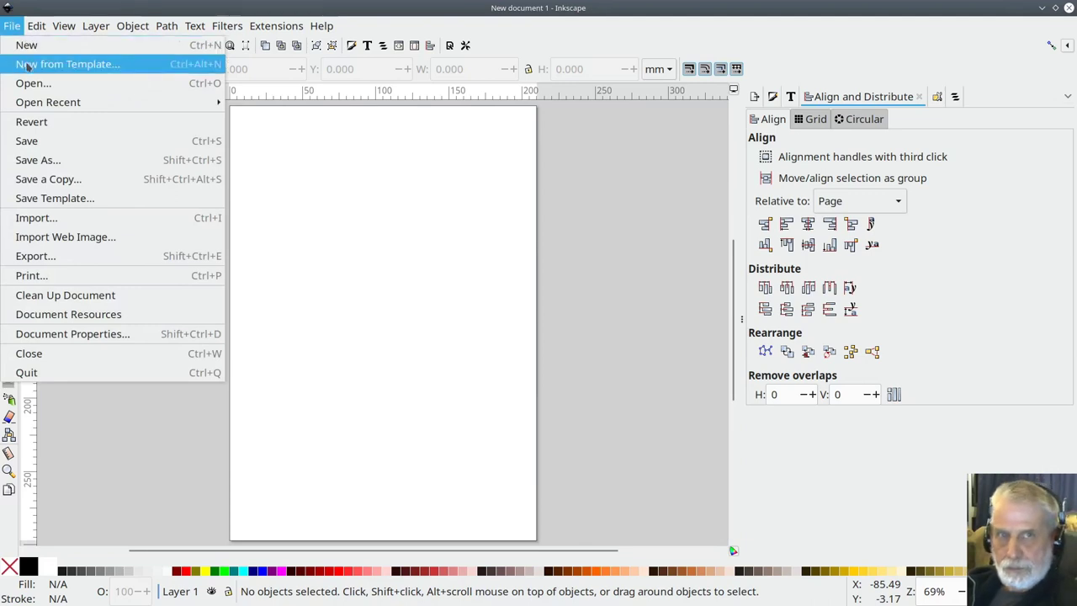
click(75, 65)
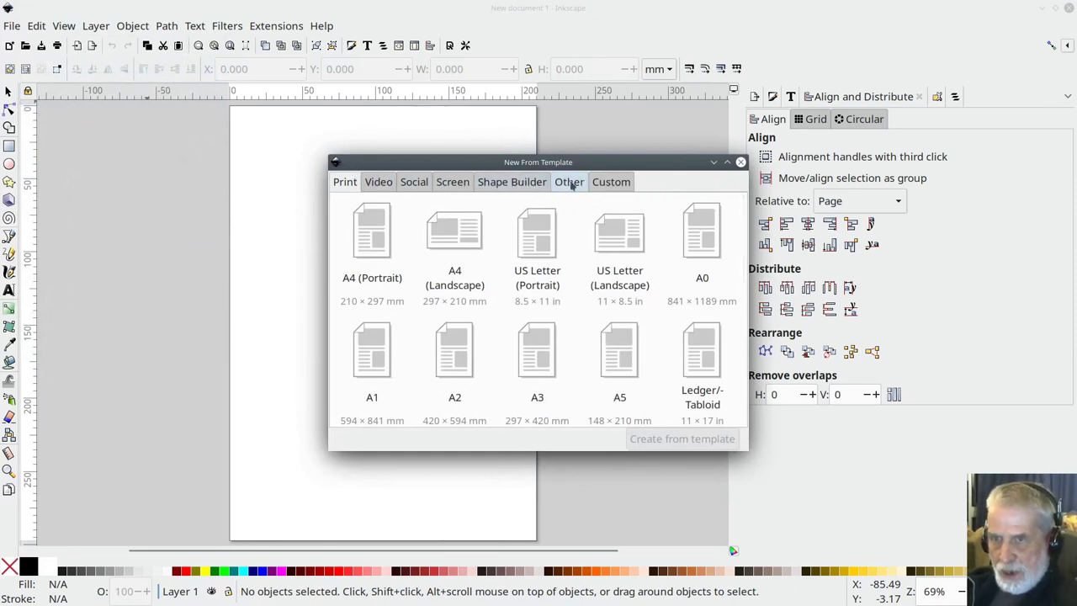
click(571, 183)
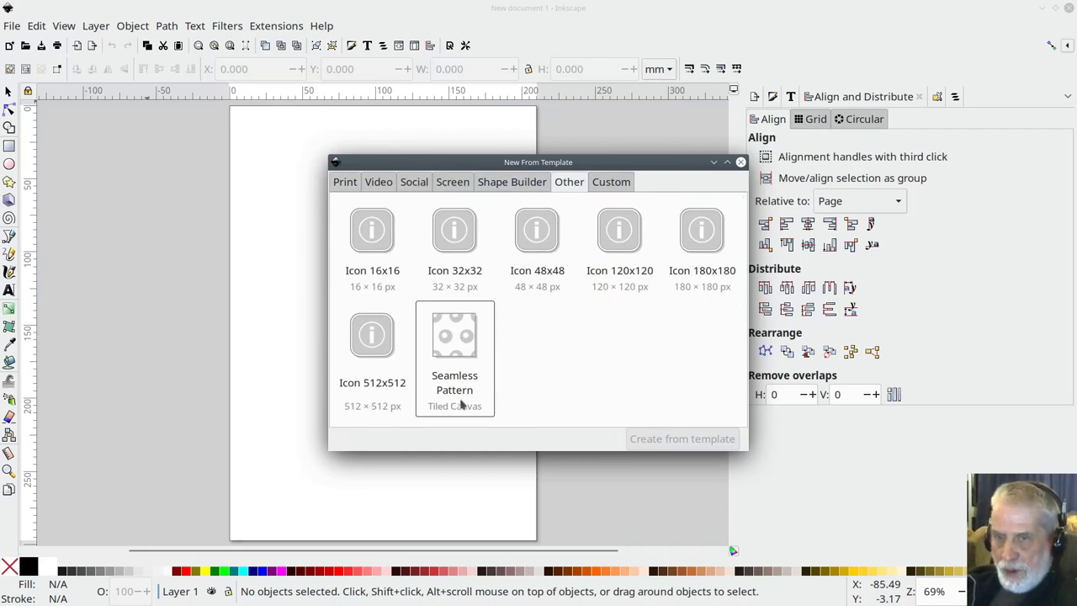
click(448, 334)
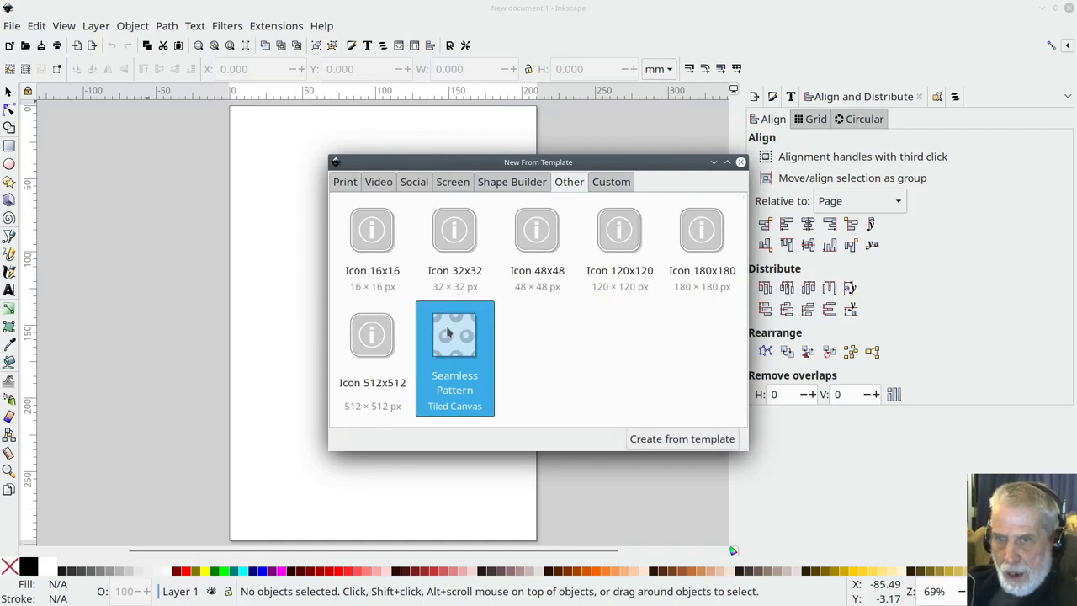
double_click(448, 335)
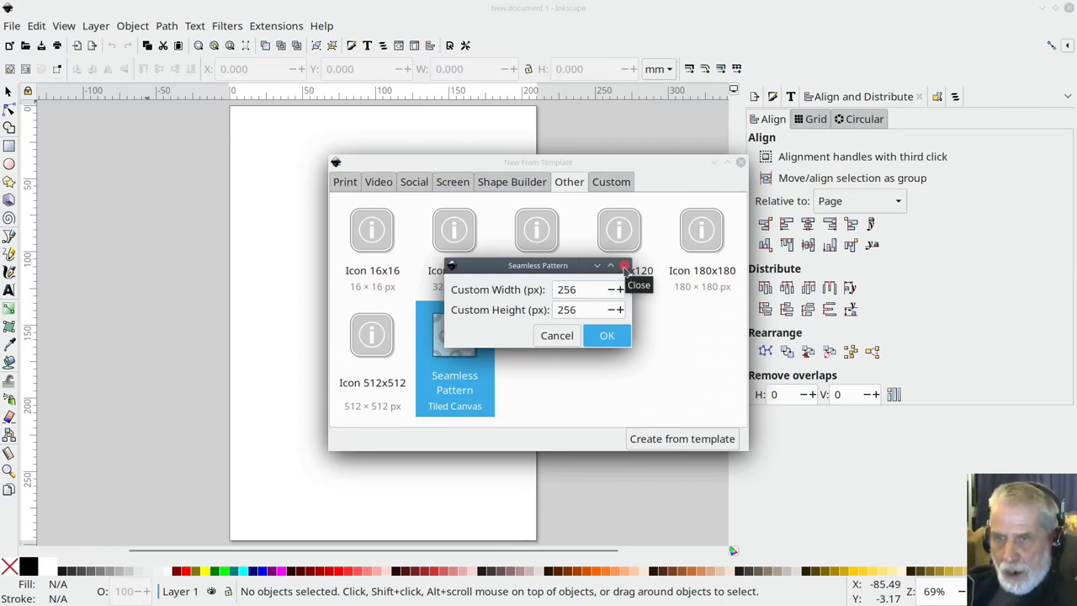
click(625, 267)
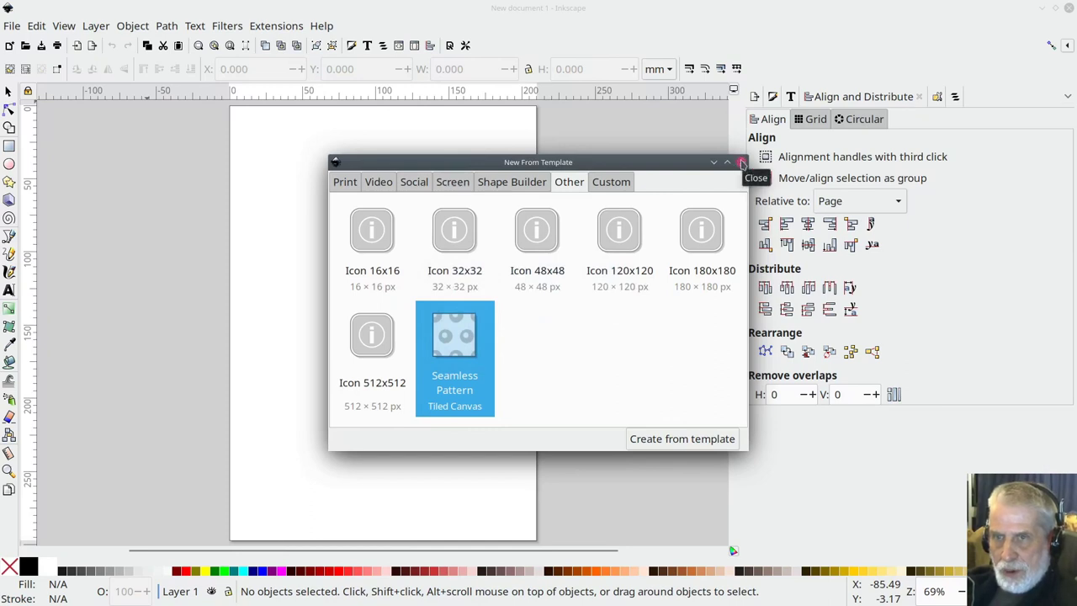
click(740, 162)
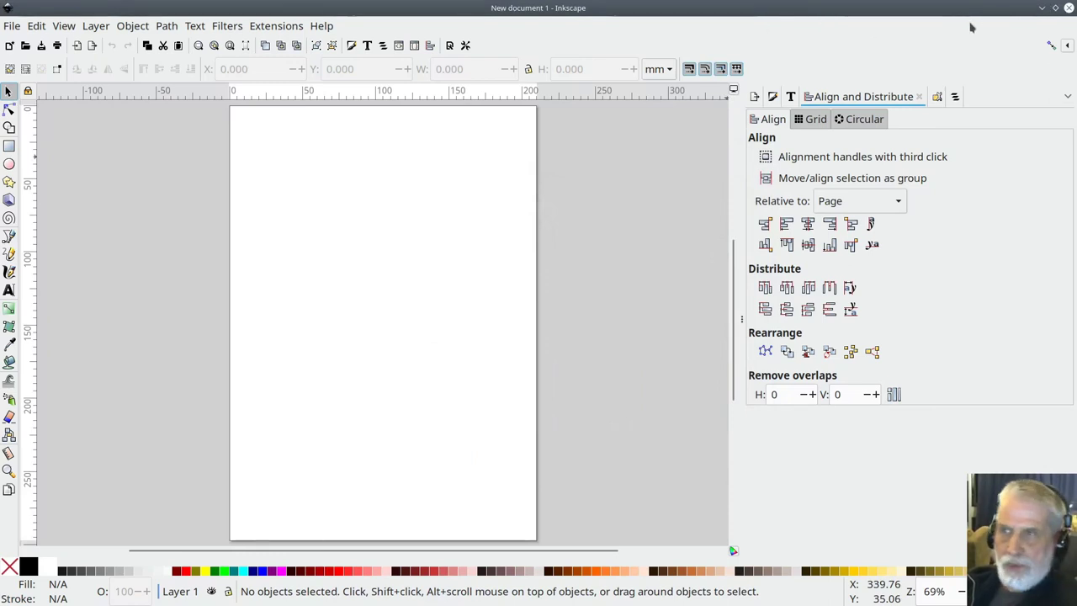
Close the blank document and bring the template_1.svg window forward, stretched across the screen.
click(1069, 8)
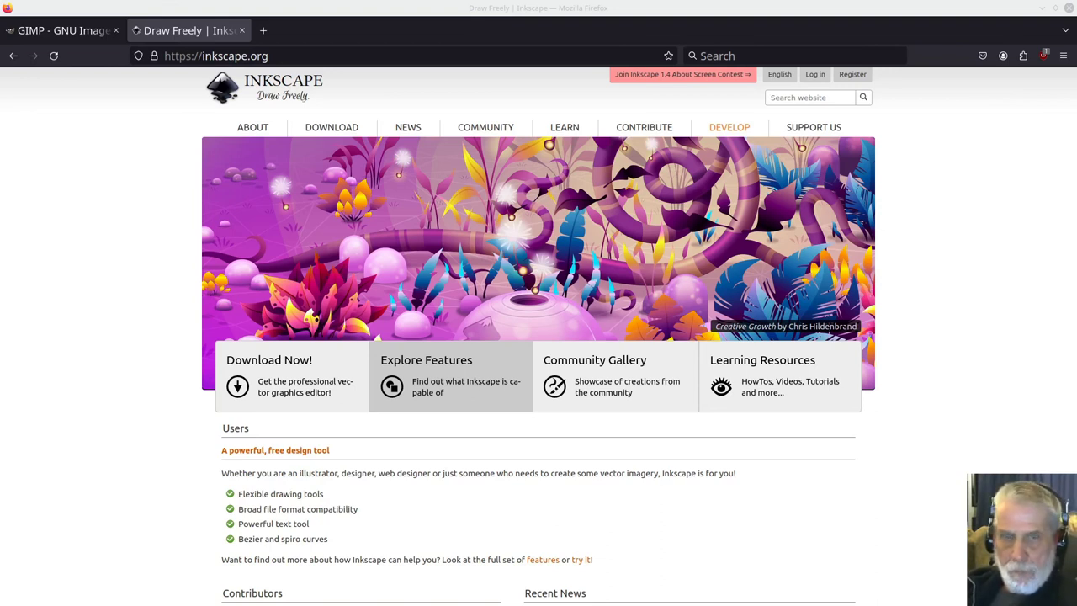
key(alt+Tab)
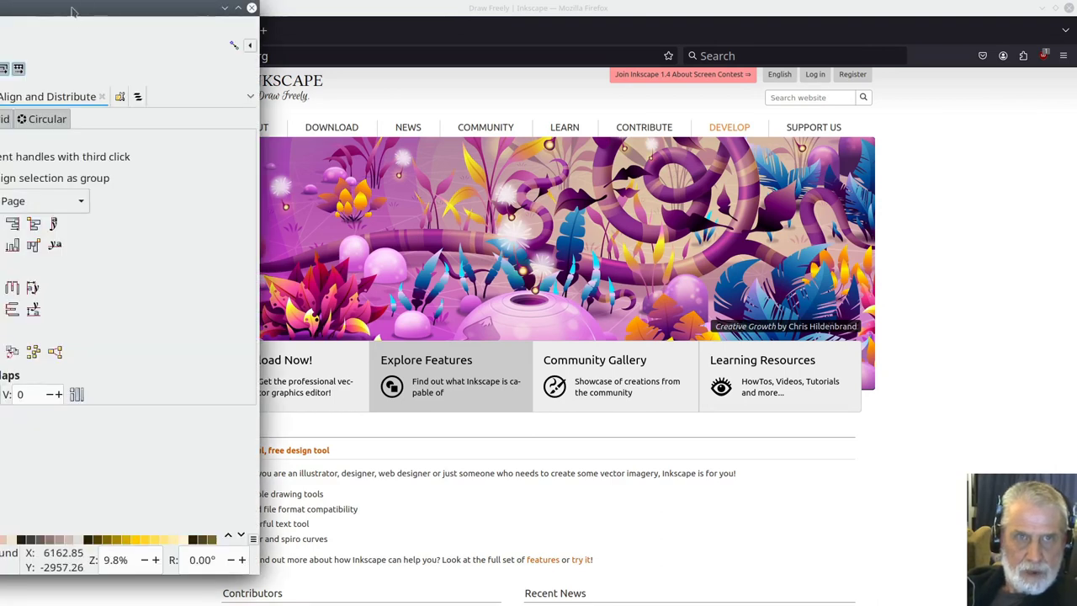
drag(86, 5, 860, 3)
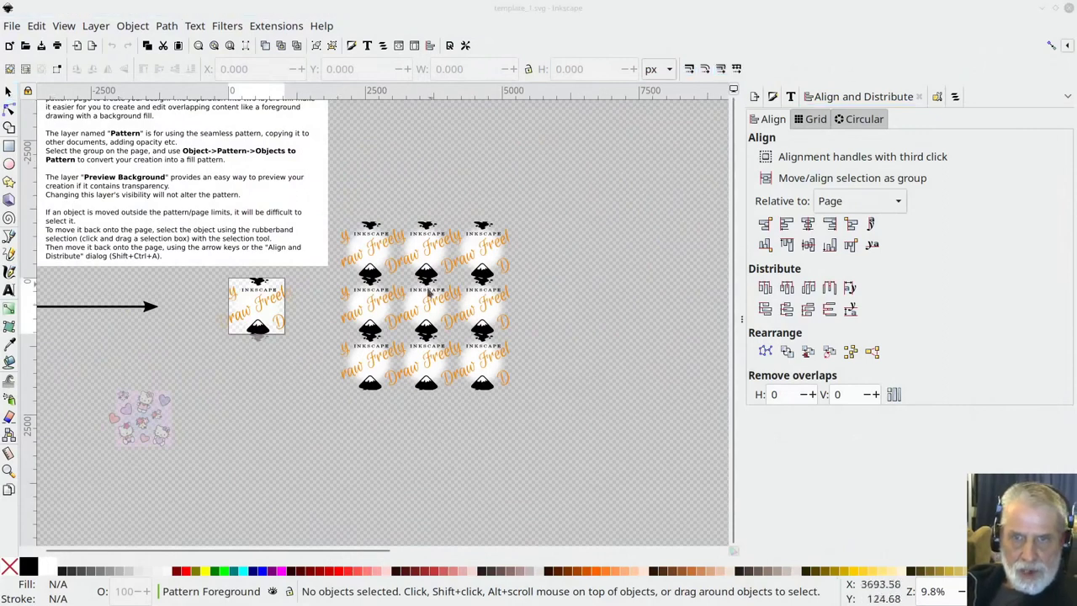
Browse the View menu's options without changing anything.
scroll(351, 384, up, 2)
scroll(351, 385, down, 1)
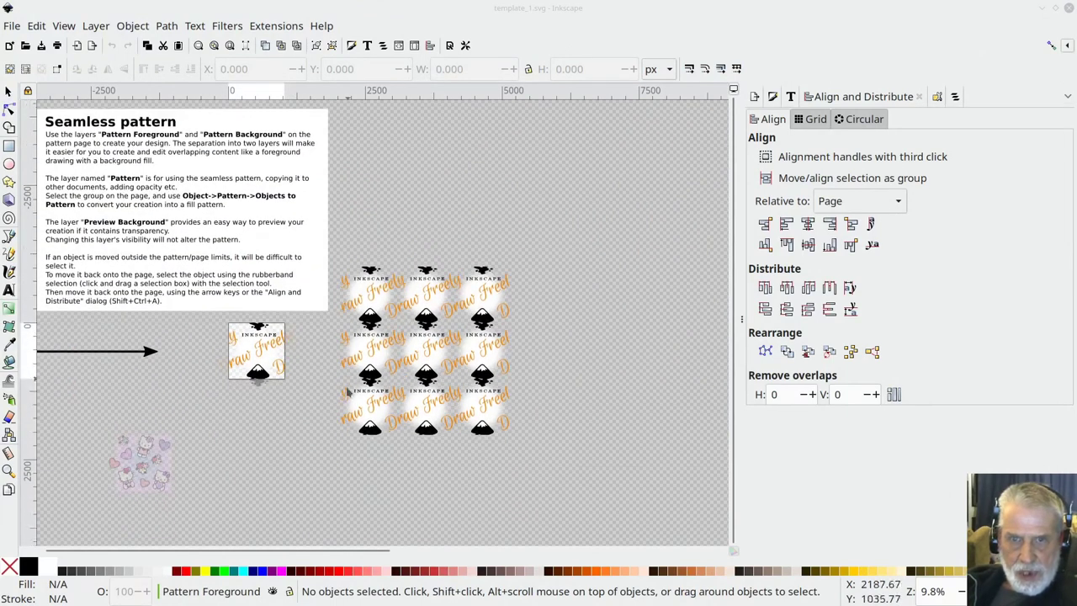
click(326, 552)
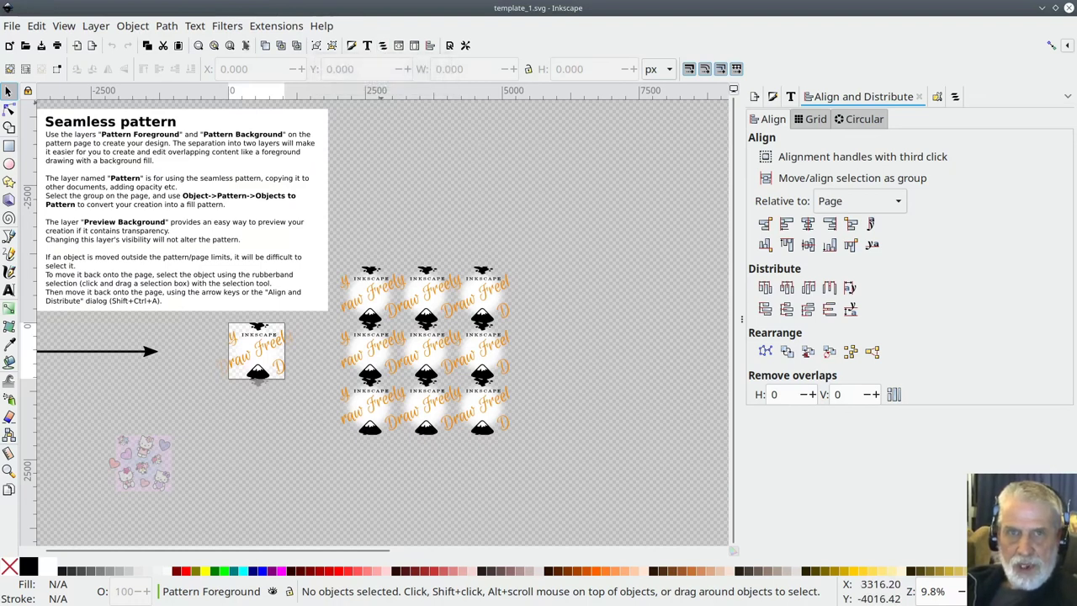
click(67, 27)
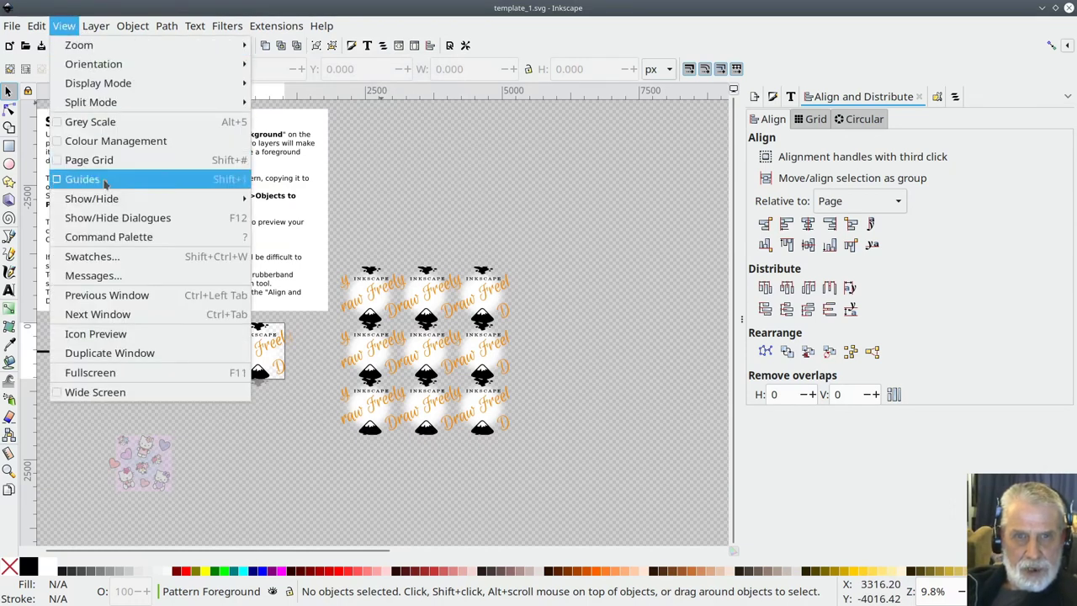
mouse_move(113, 200)
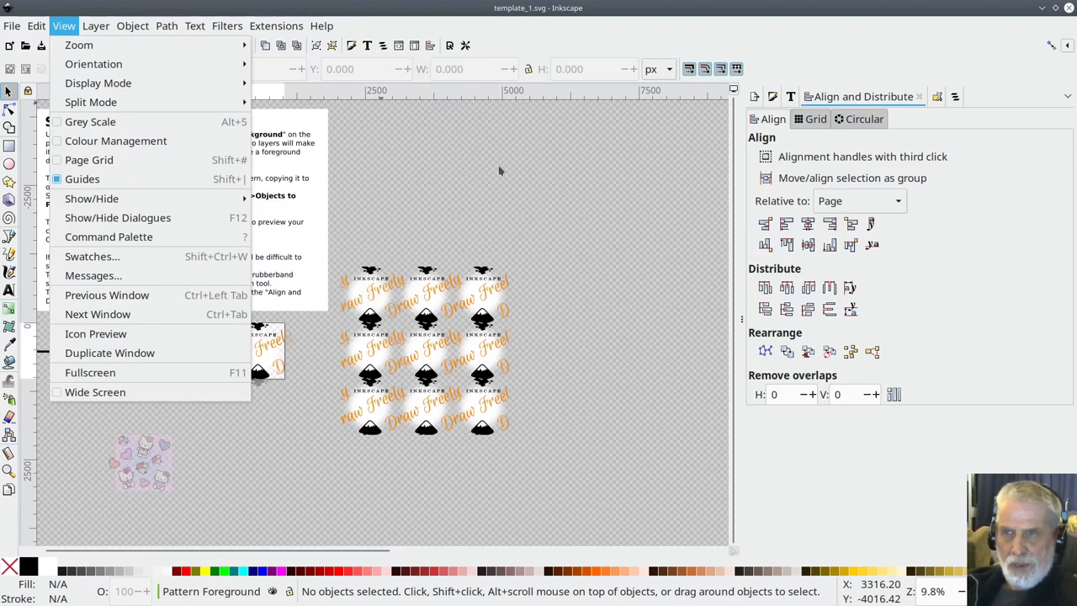
click(506, 32)
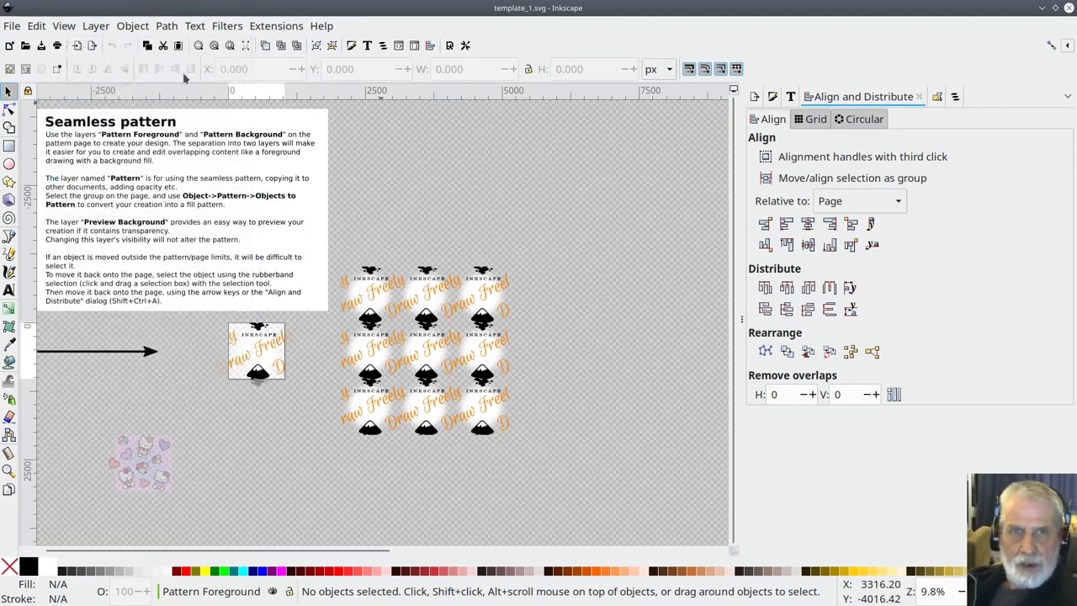
Look through the Layer menu, then open the Layers and Objects panel.
click(97, 27)
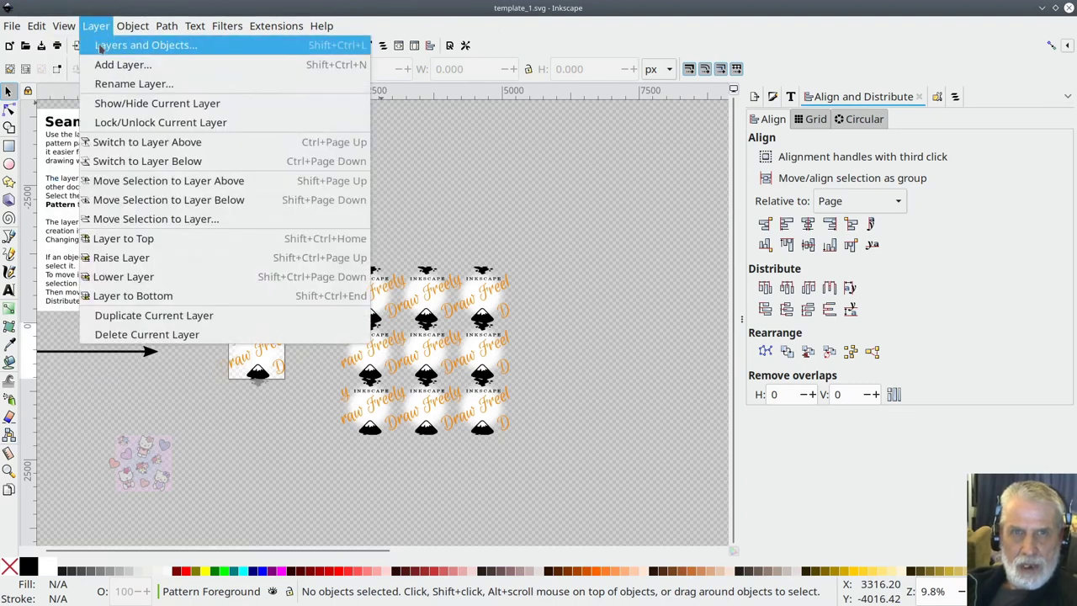
mouse_move(126, 28)
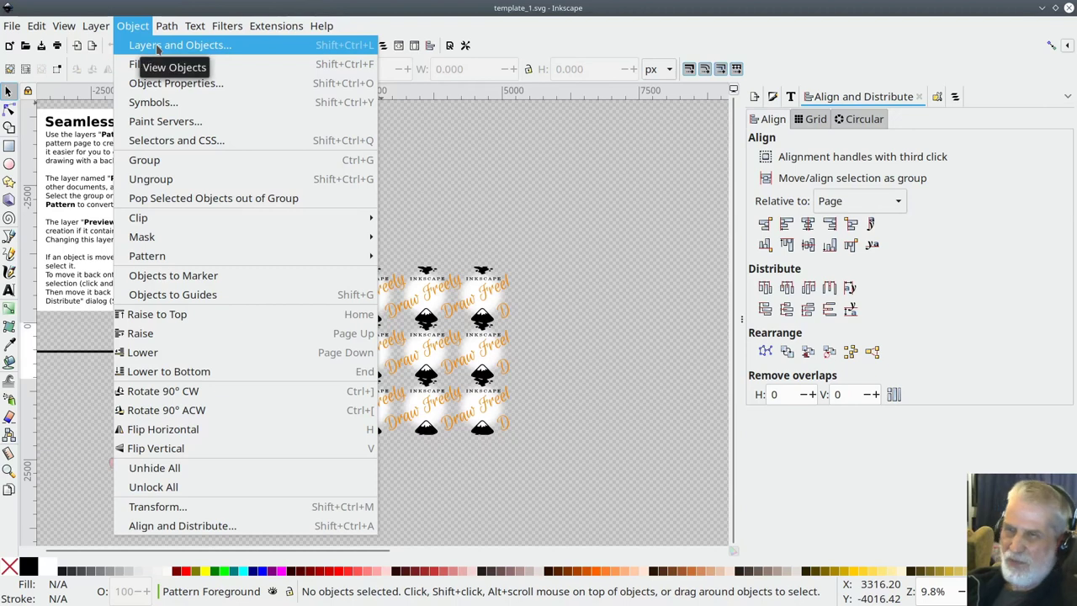
key(Left)
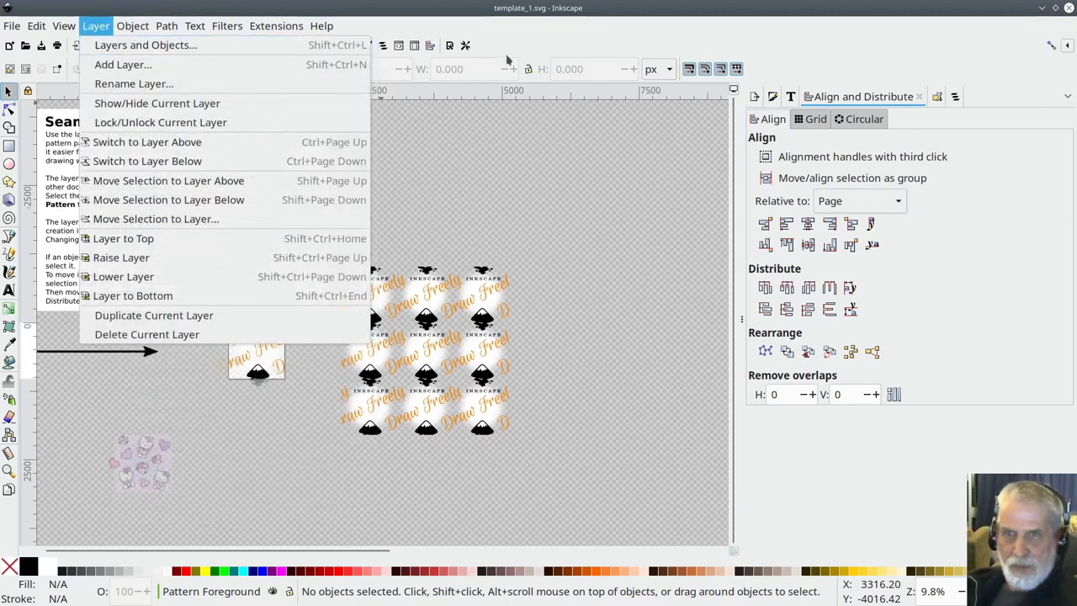
key(Escape)
click(382, 46)
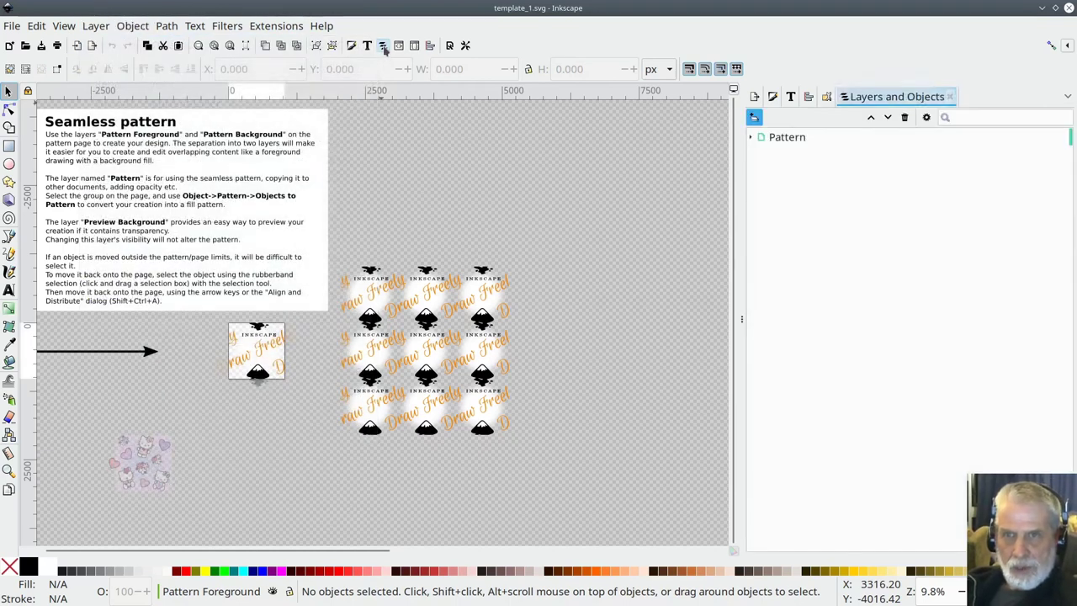
Expand Pattern and Helper Layer, then delete the black logo, background and orange Draw Freely text.
click(752, 140)
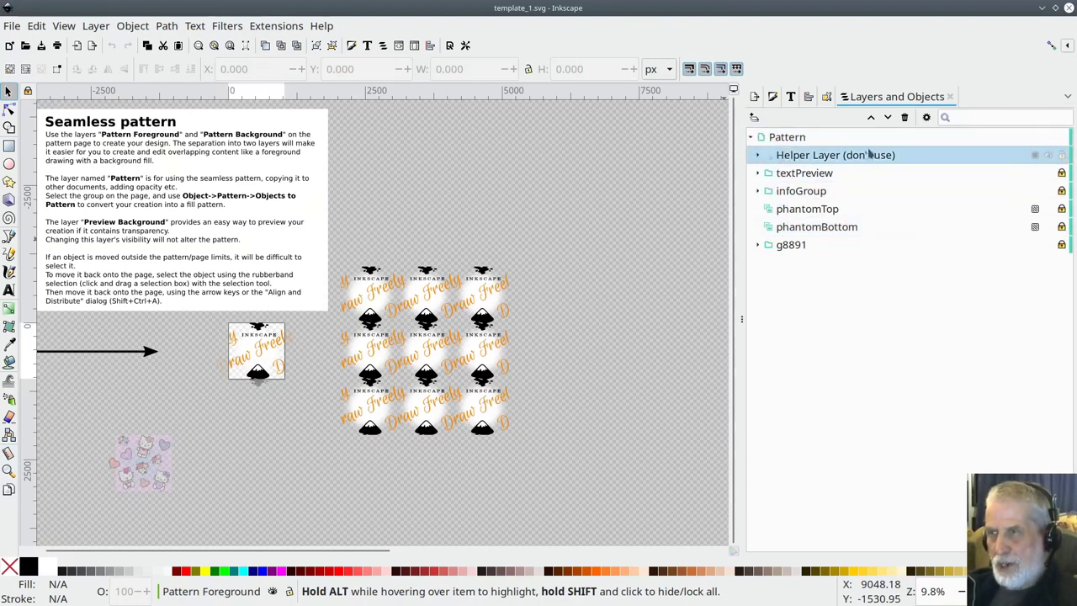
click(758, 157)
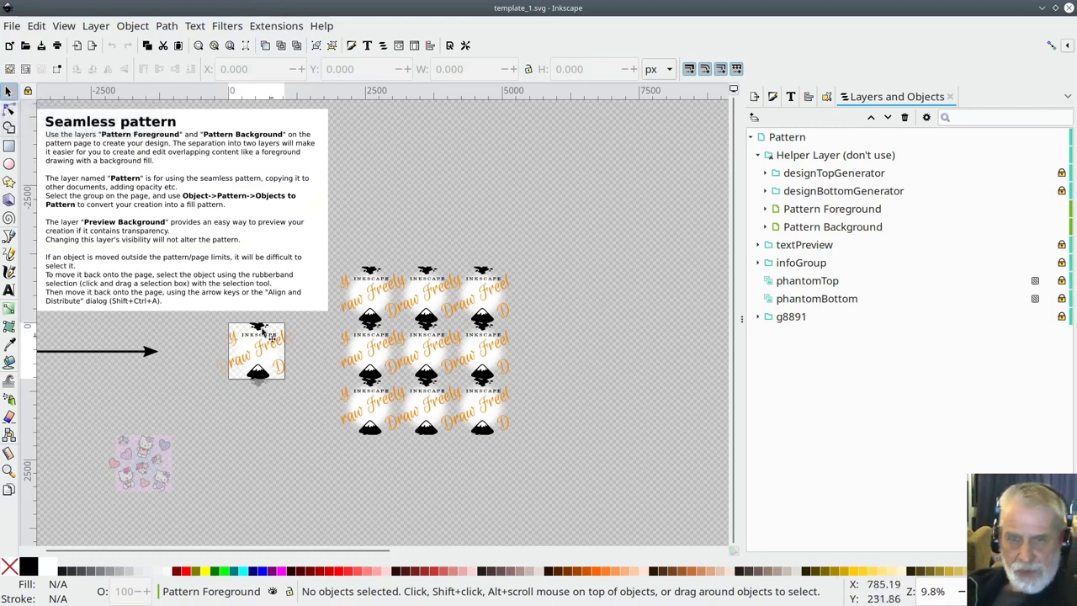
drag(236, 323, 297, 397)
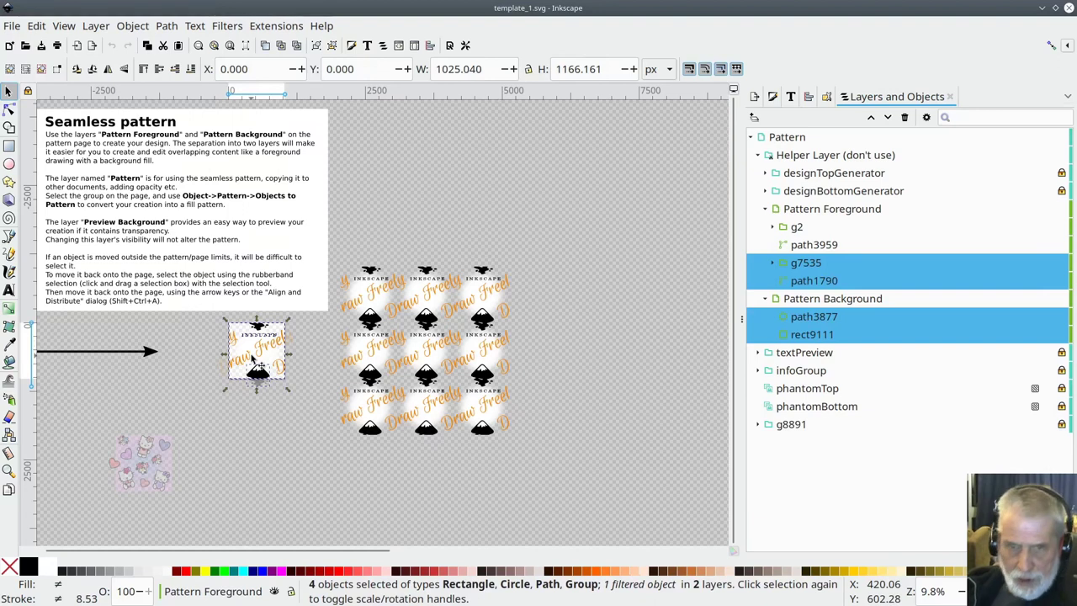
key(Delete)
click(251, 357)
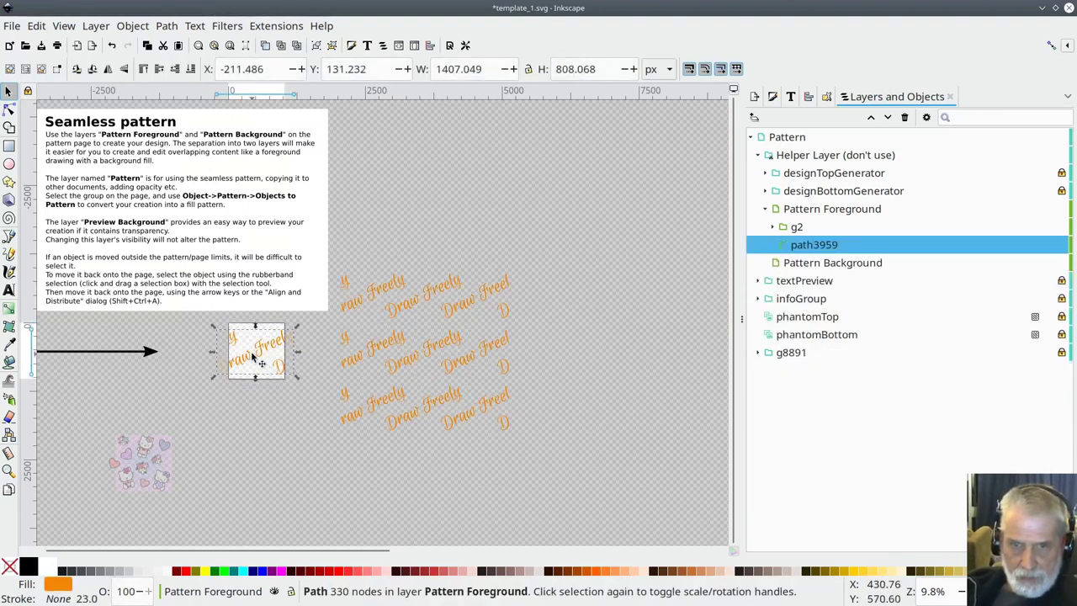
key(Delete)
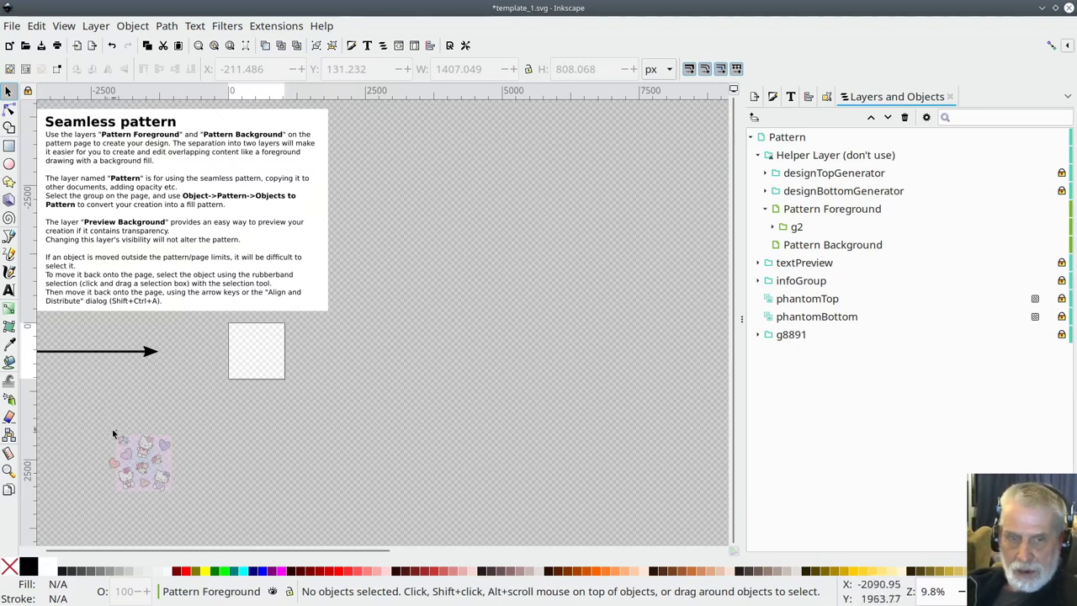
Centre the Hello Kitty group horizontally and align its top edge to the page, then deselect.
drag(91, 423, 206, 510)
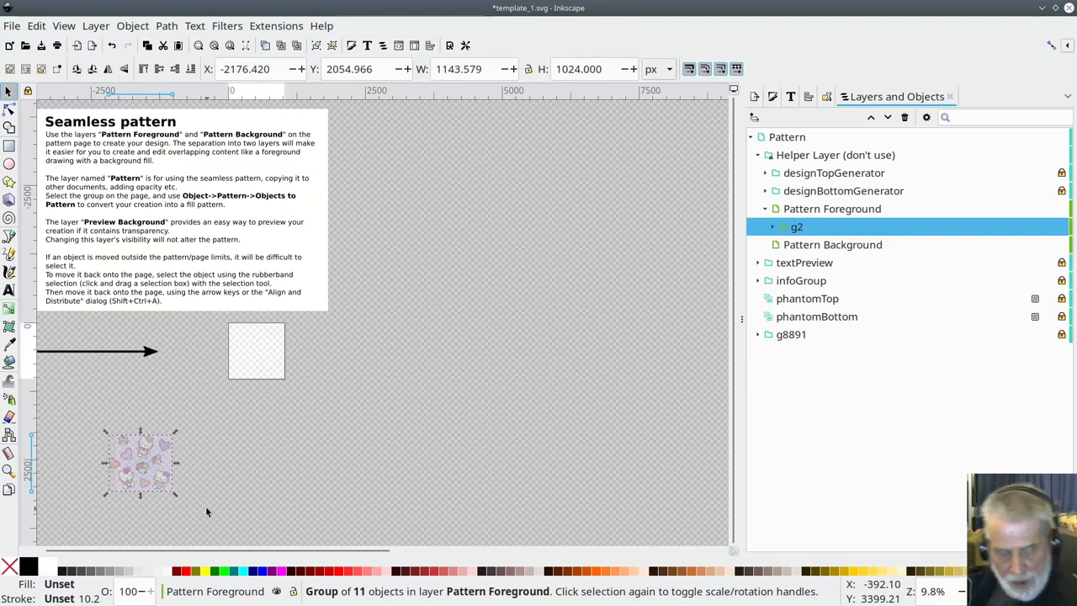
key(shift)
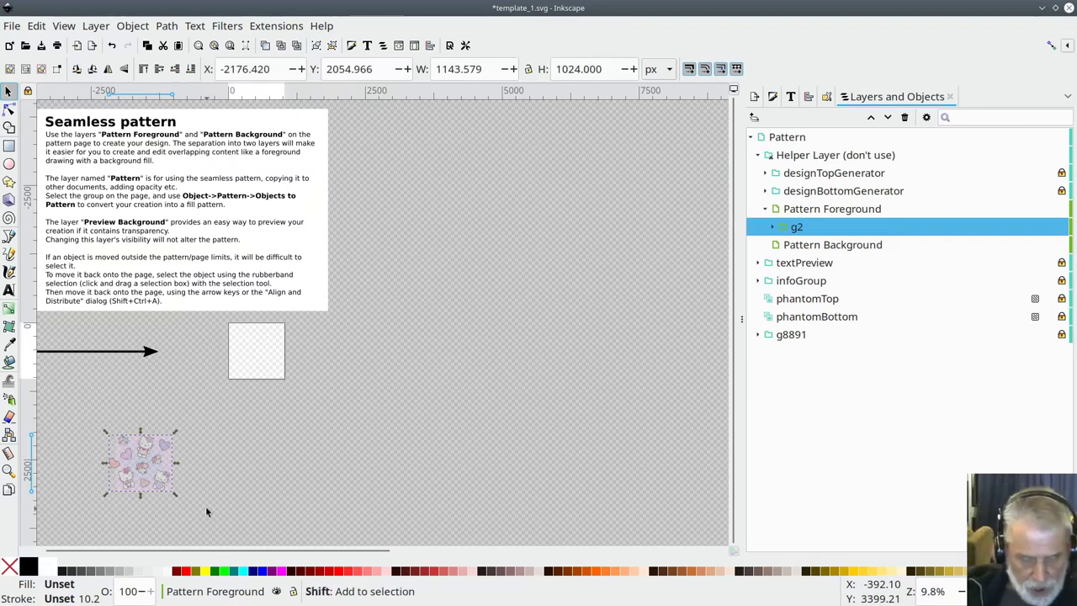
key(ctrl)
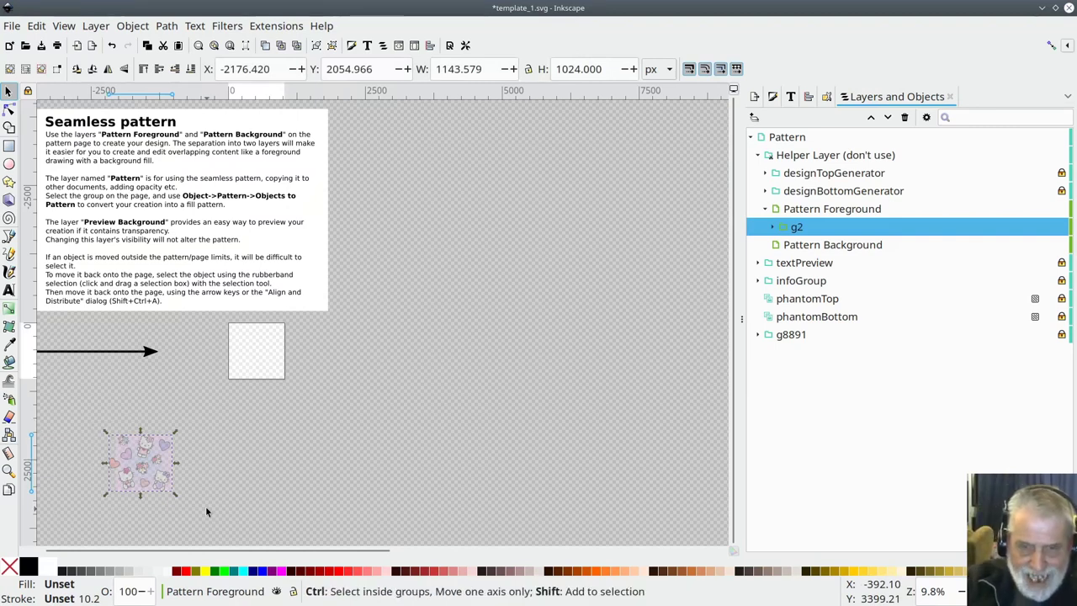
key(ctrl+shift+a)
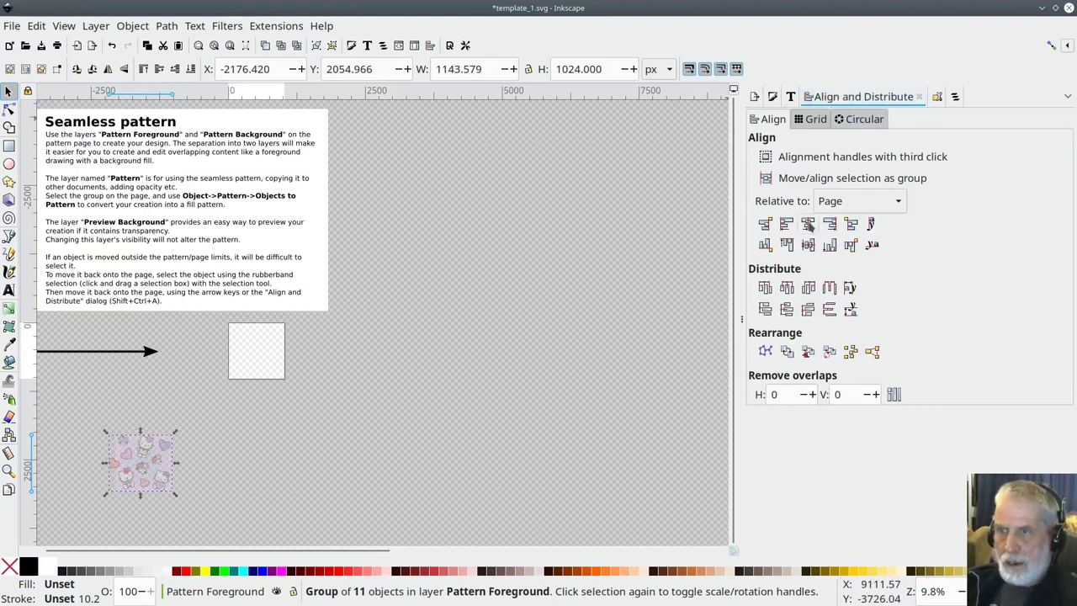
click(842, 202)
click(840, 202)
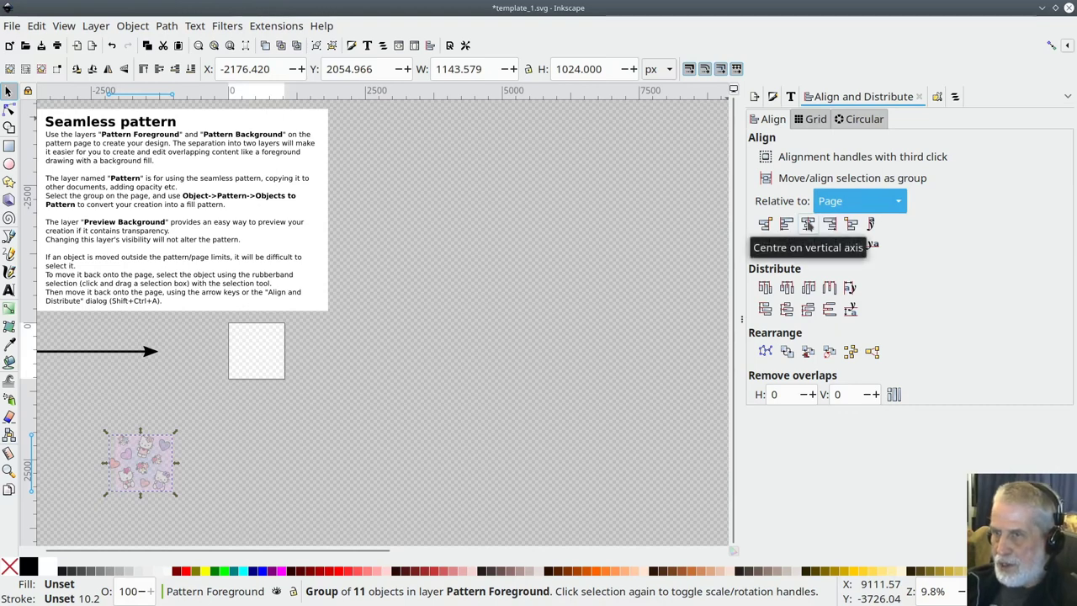
click(808, 225)
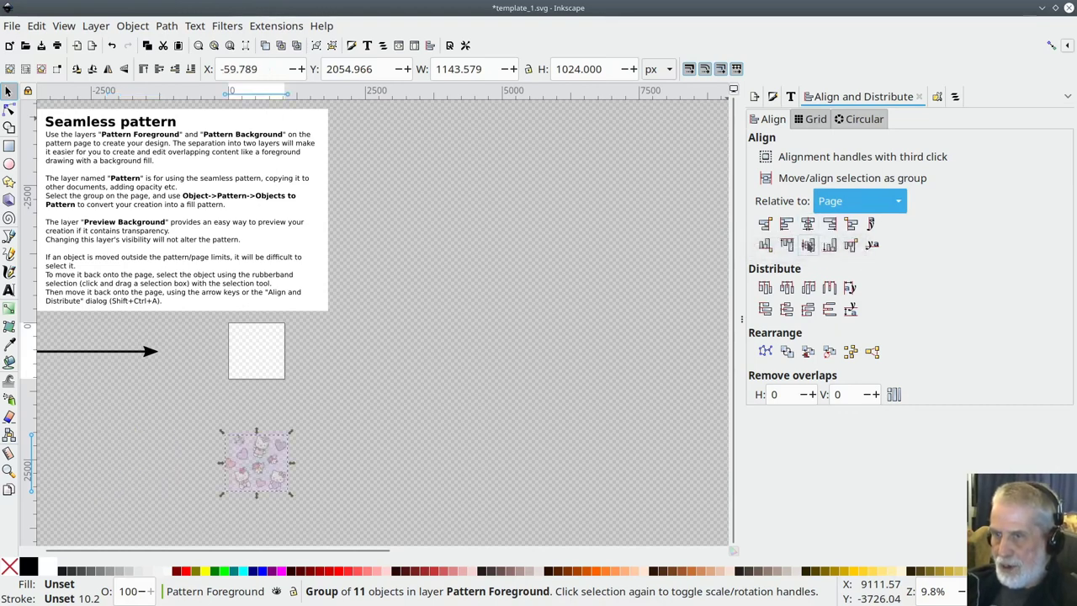
click(808, 244)
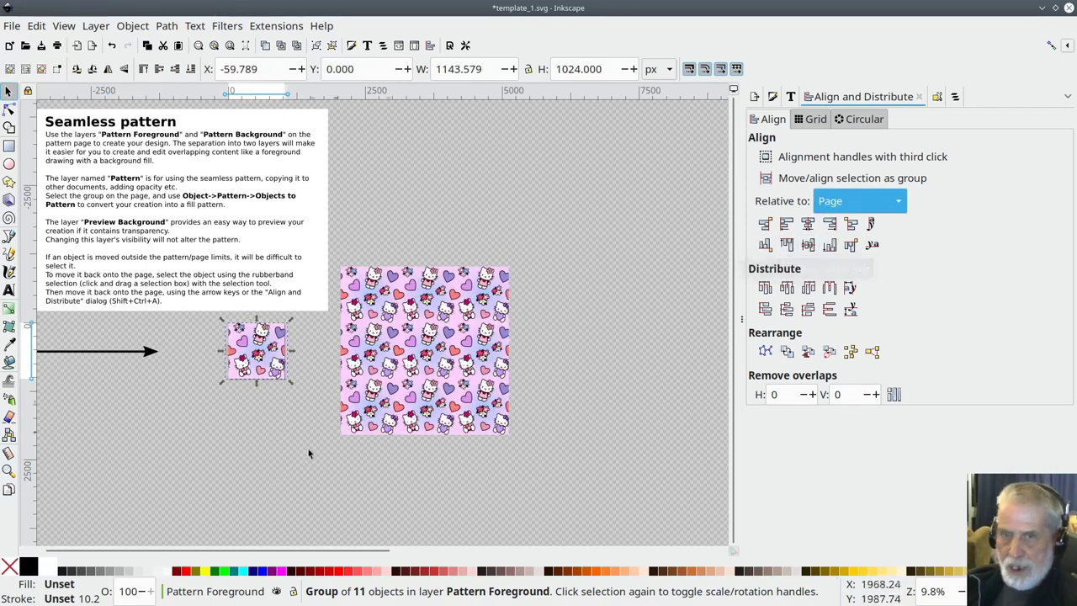
click(309, 353)
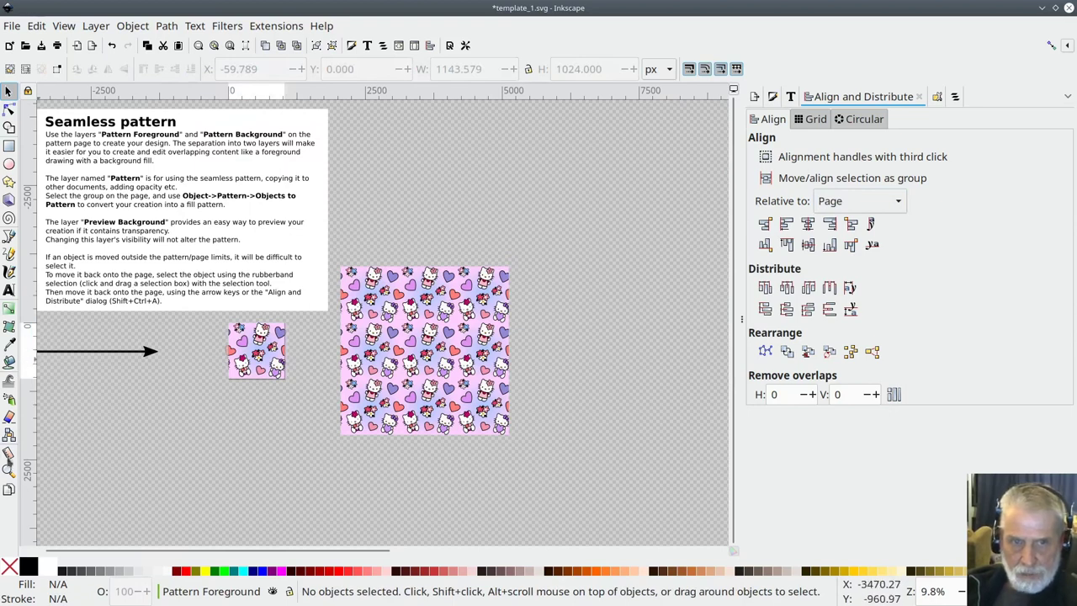
click(9, 470)
Zoom in around the Hello Kitty tile and its large tiled preview.
drag(223, 236, 536, 443)
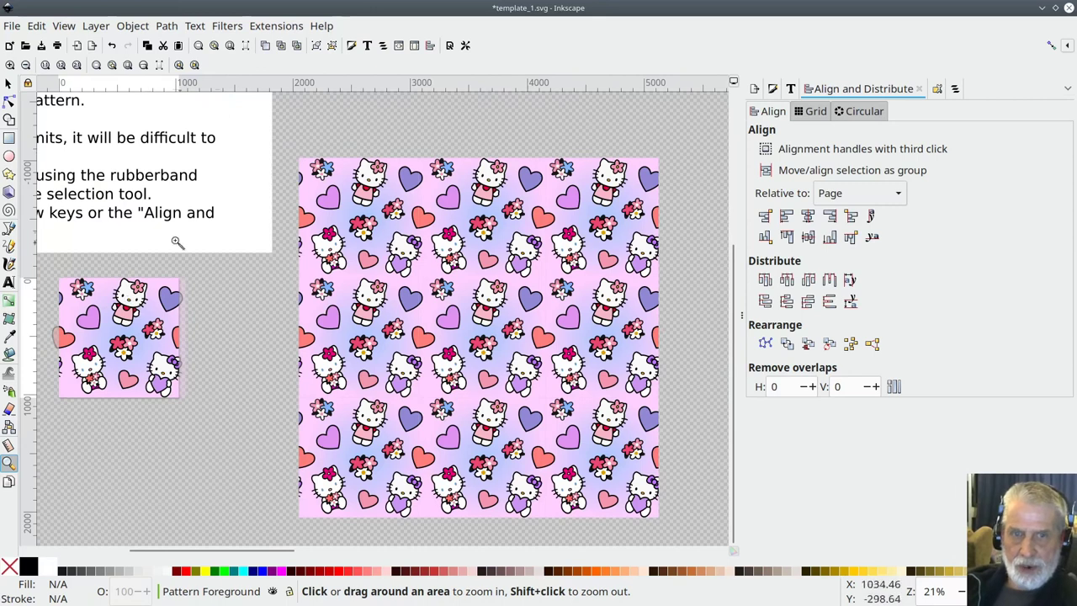
Preview Colour Shift at 180° hue and 0.60 saturation, cancel it, then select the small tile group.
click(229, 26)
mouse_move(249, 104)
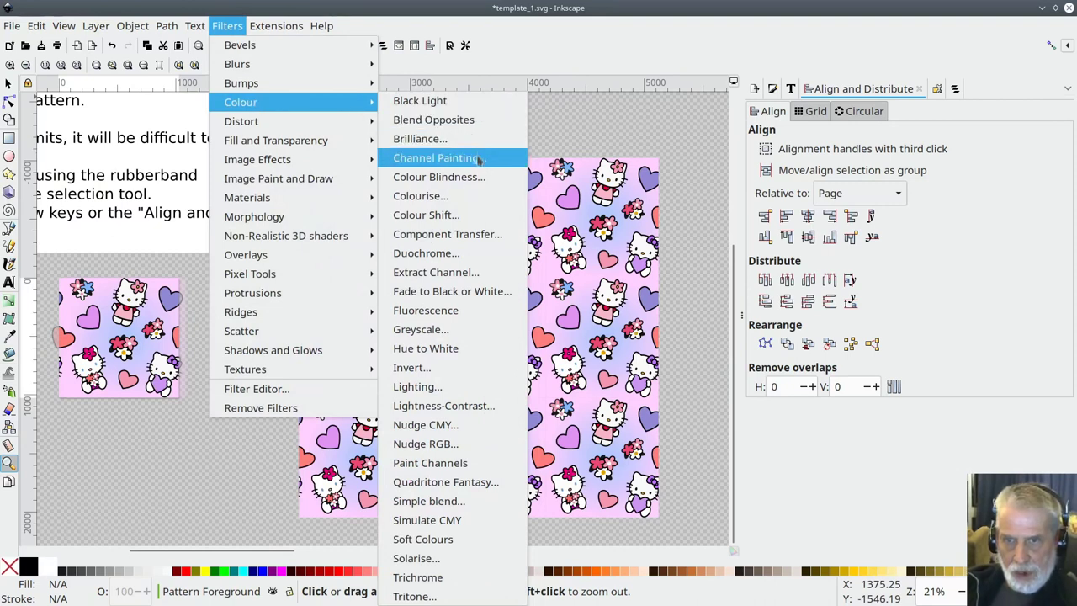
click(439, 216)
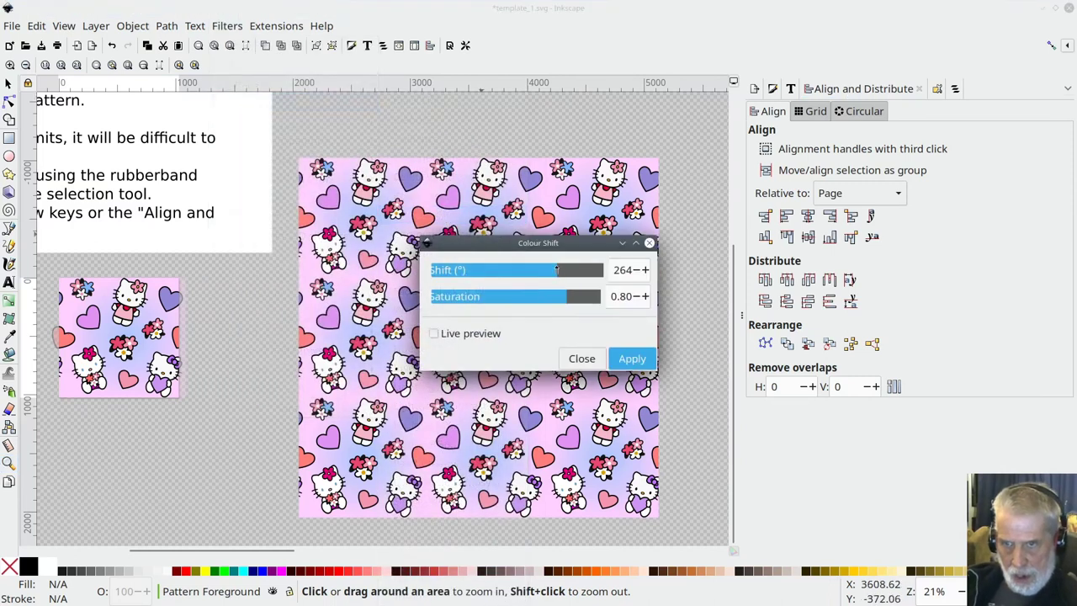
drag(552, 269, 518, 272)
click(434, 334)
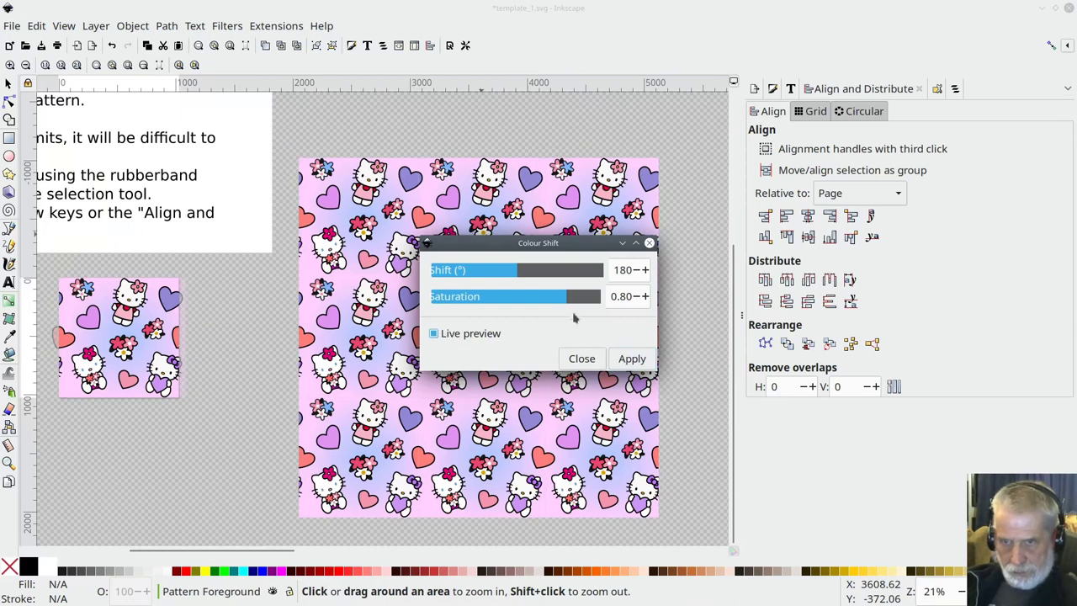
drag(562, 297, 532, 296)
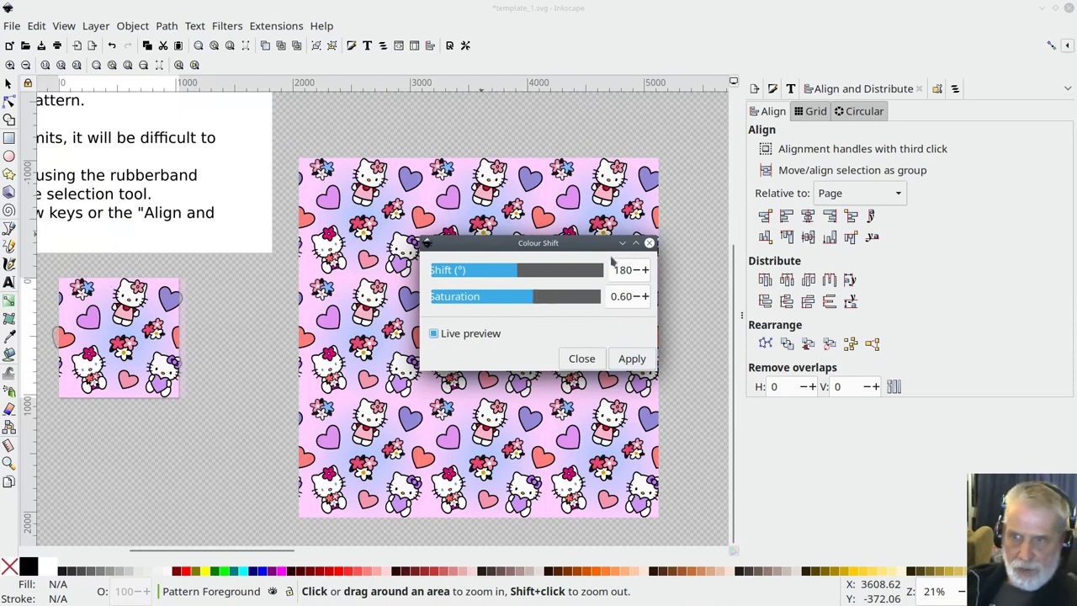
click(649, 243)
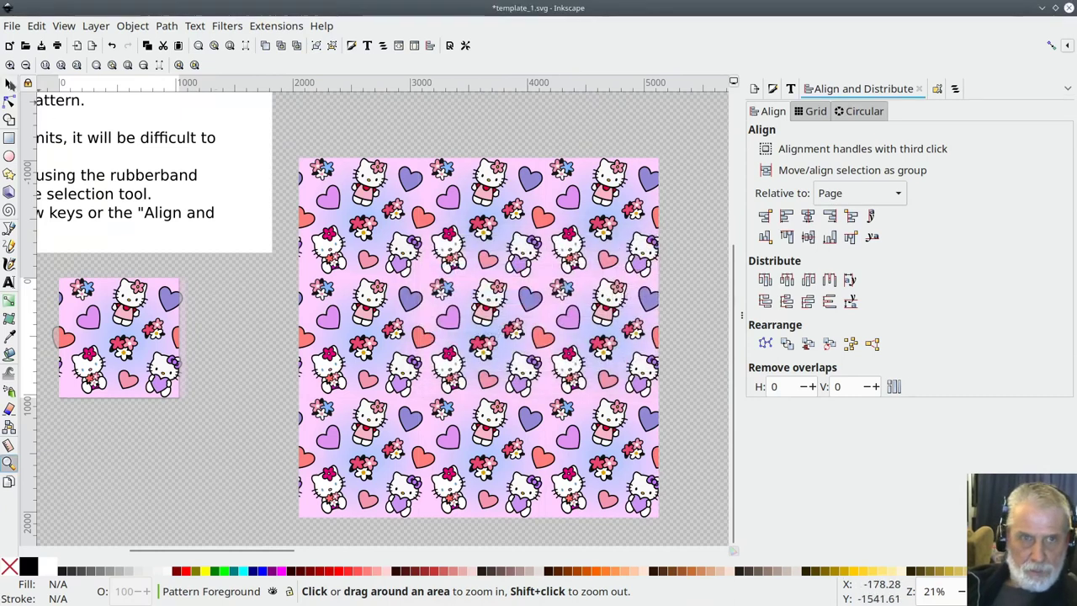
click(10, 85)
drag(45, 270, 197, 433)
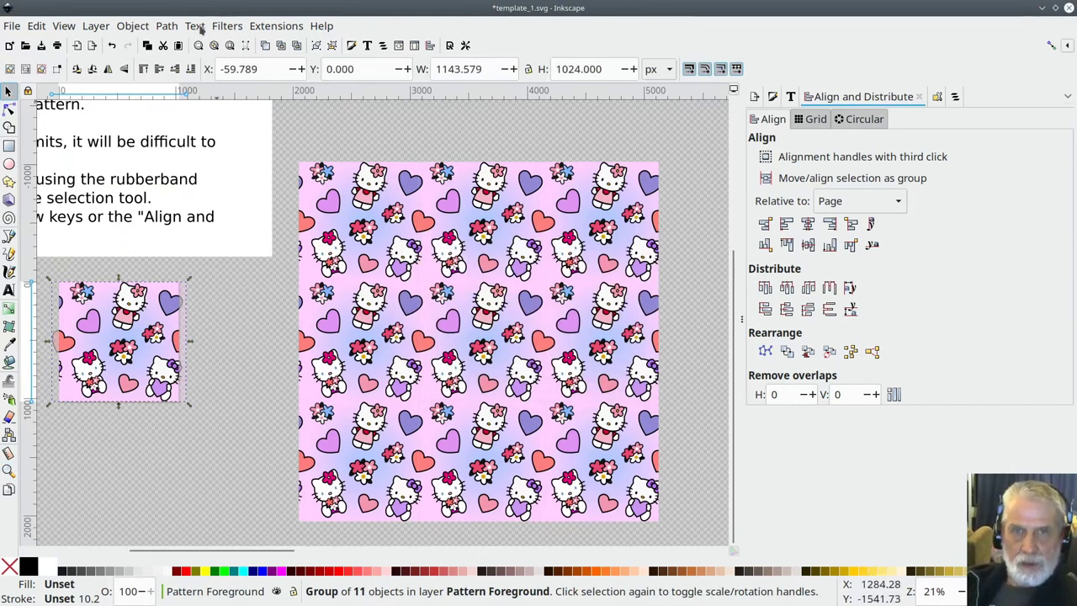
click(227, 26)
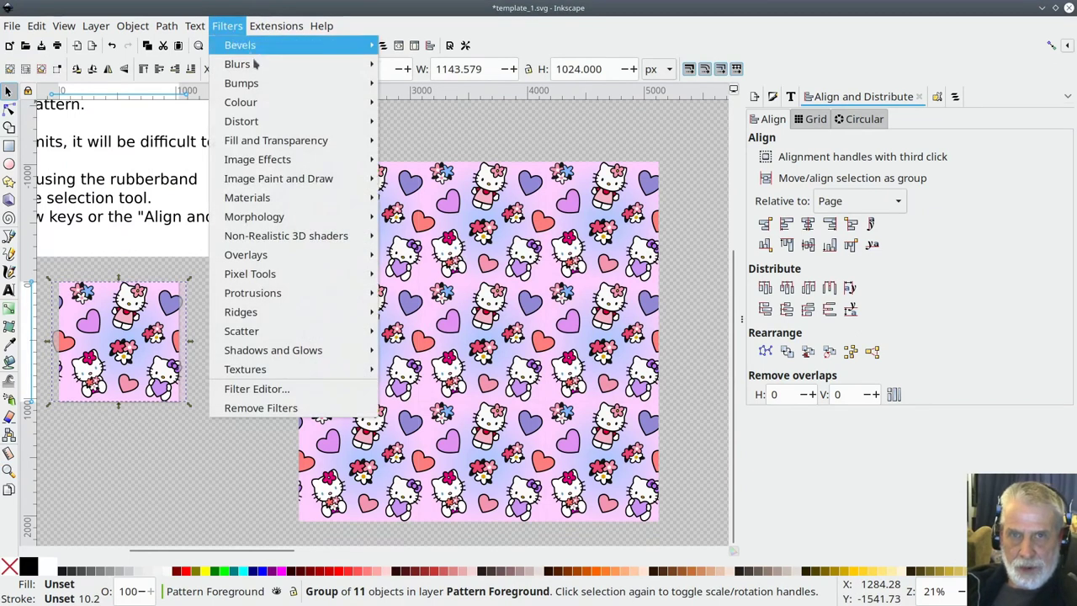
mouse_move(295, 101)
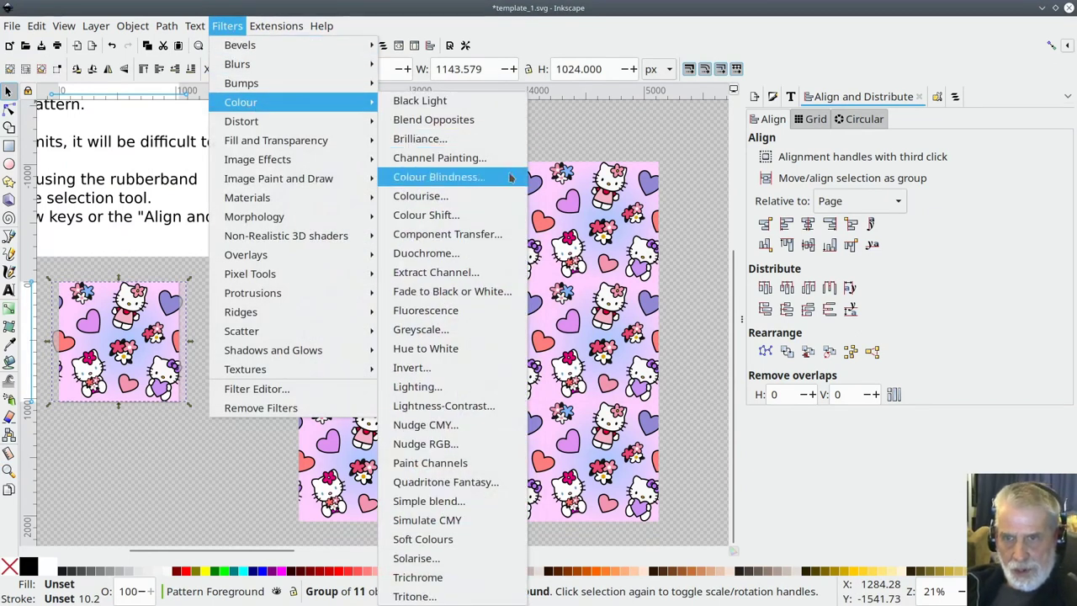
click(441, 215)
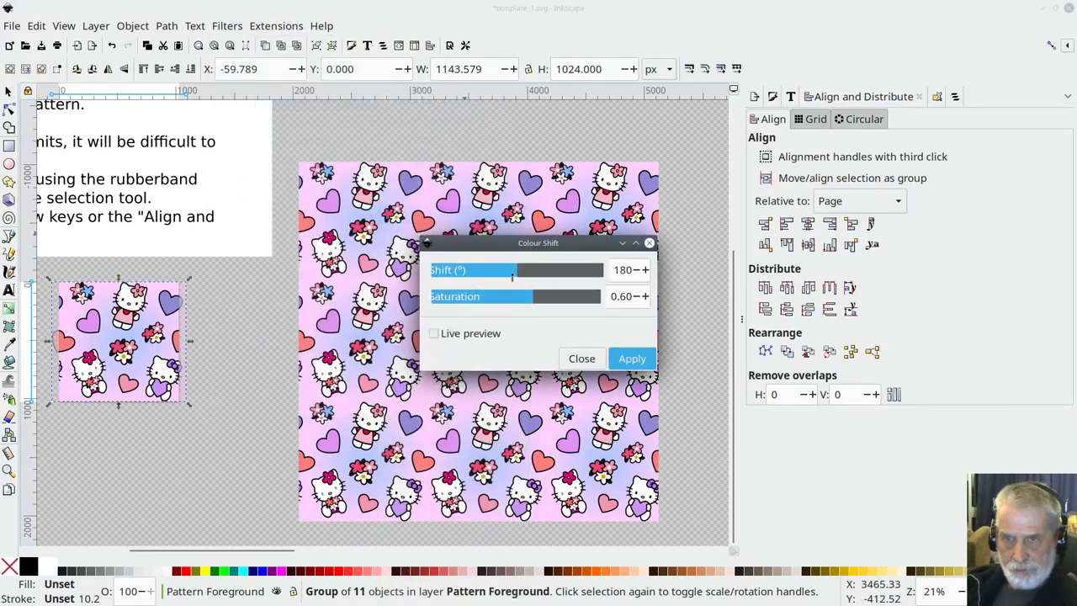
click(434, 334)
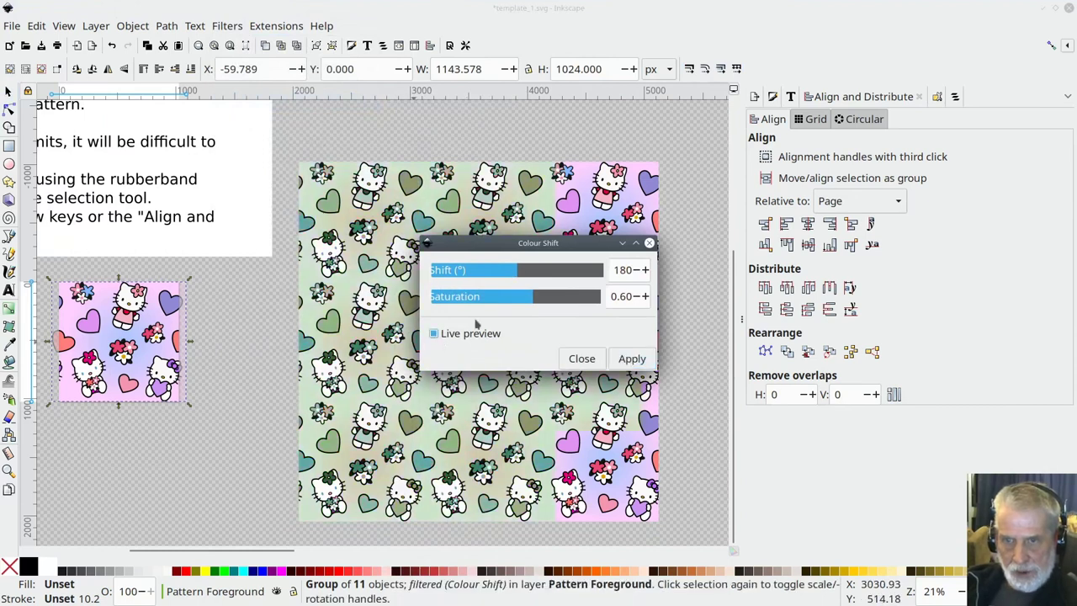
drag(515, 269, 575, 269)
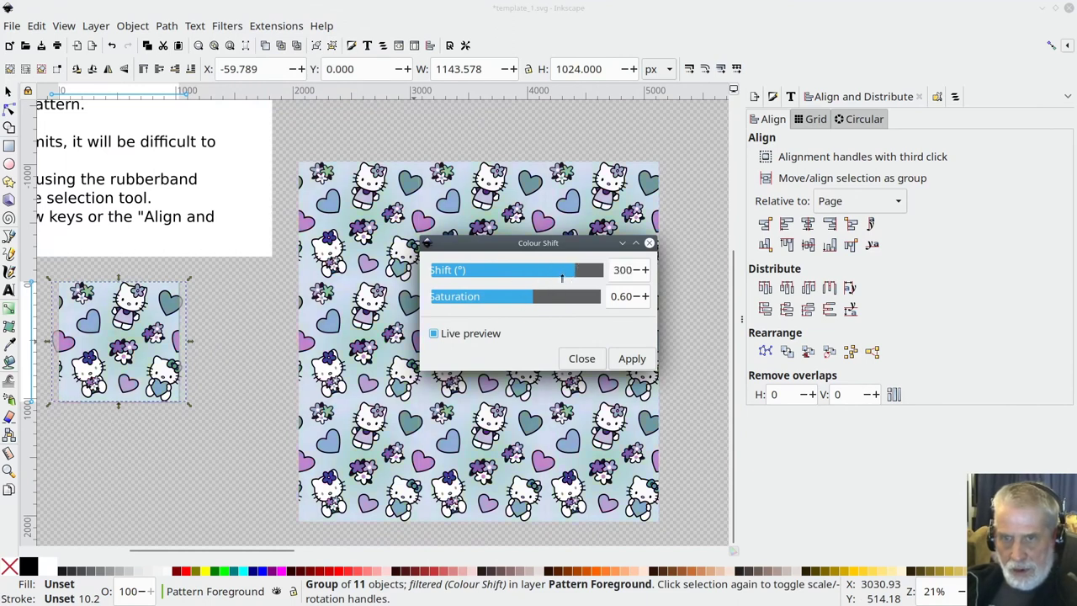
scroll(565, 276, up, 8)
drag(535, 296, 483, 269)
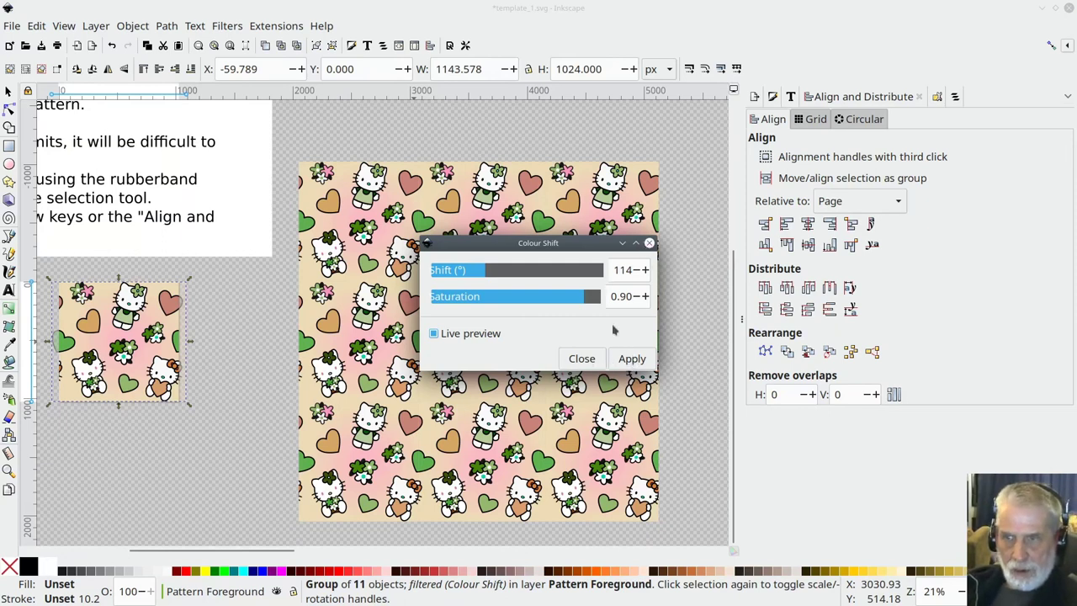
click(582, 358)
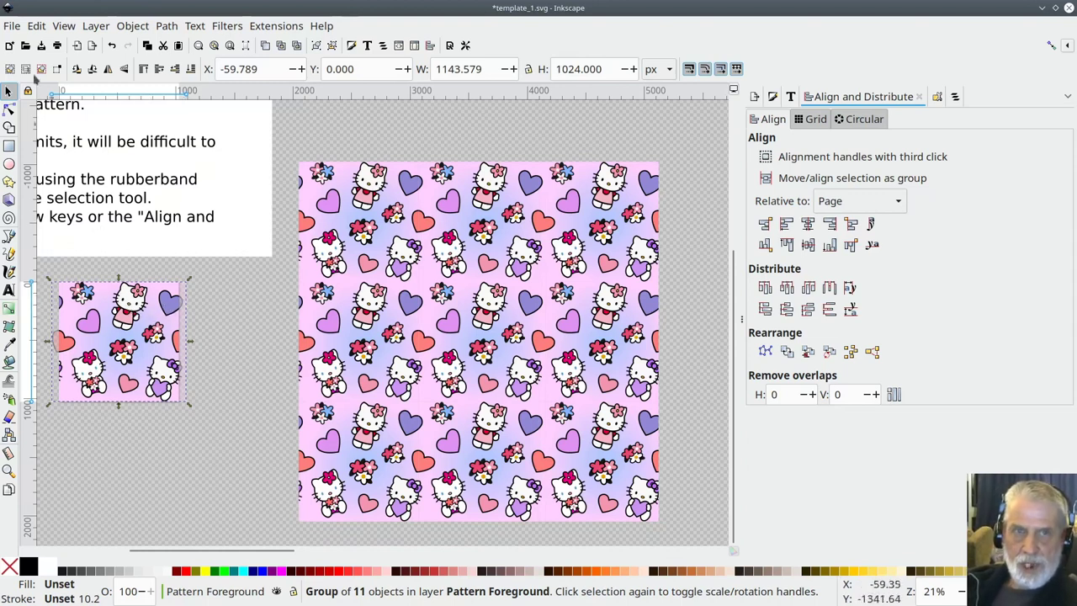
Set up Export for the page at 1024×1024 px, 96 DPI, as template_1.png.
click(10, 26)
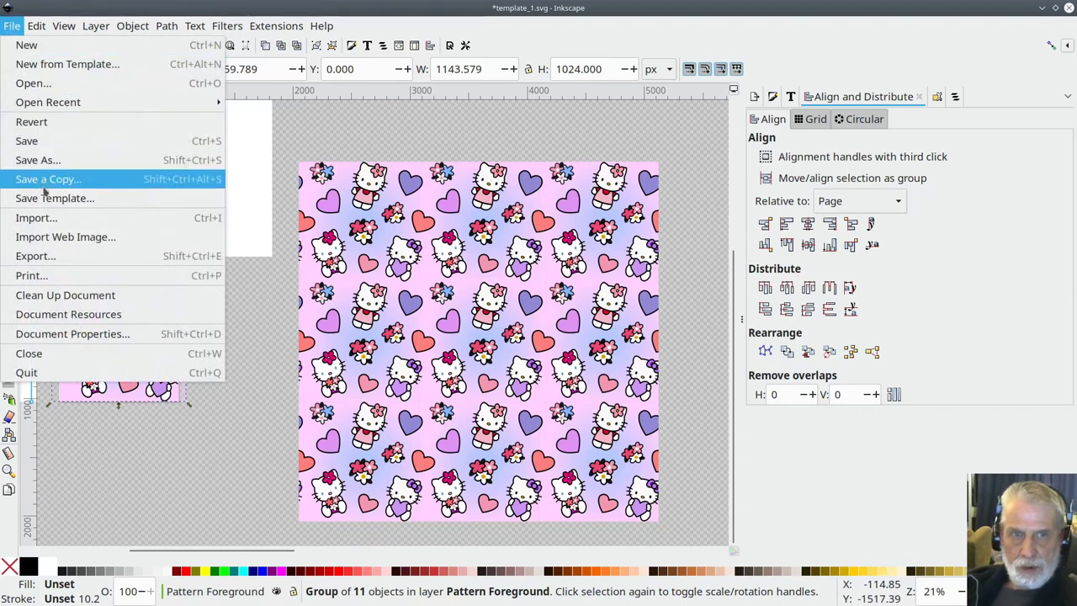
click(35, 261)
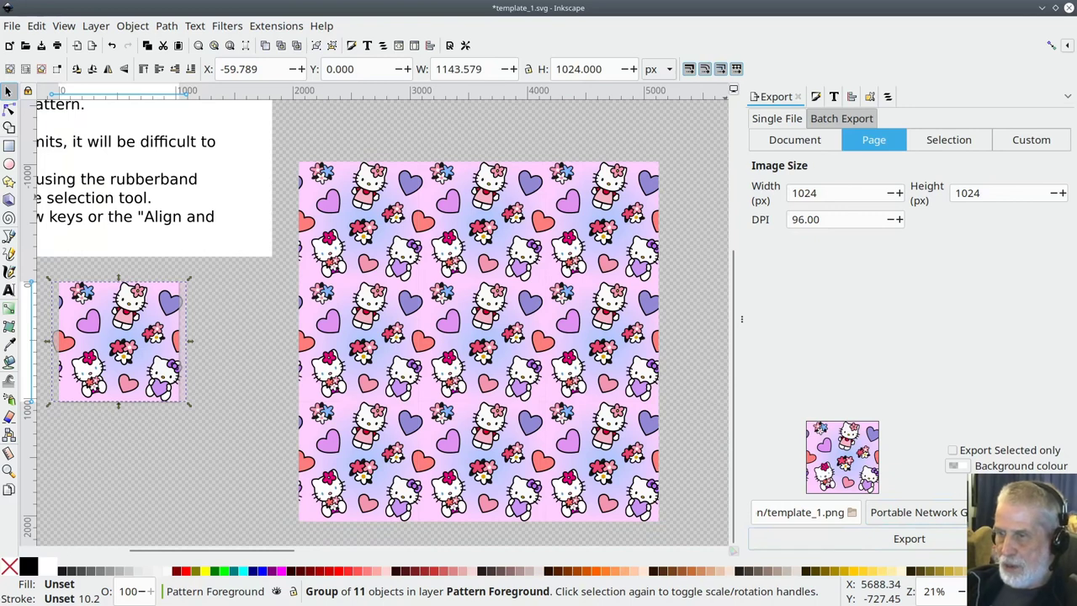
click(918, 512)
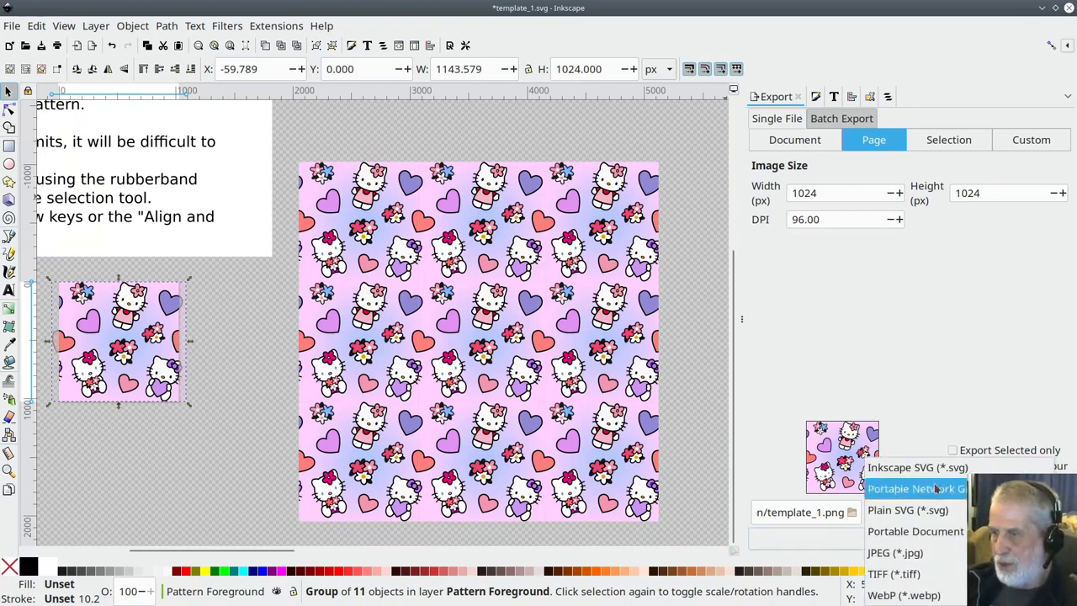
click(962, 288)
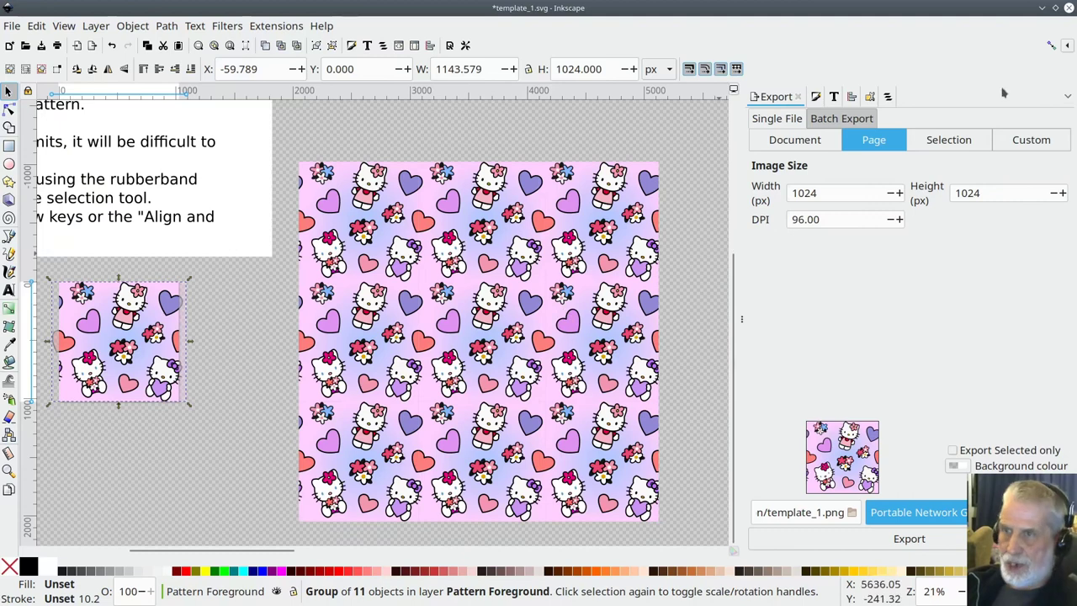
Close template_1.svg, discarding the unsaved changes.
click(1068, 8)
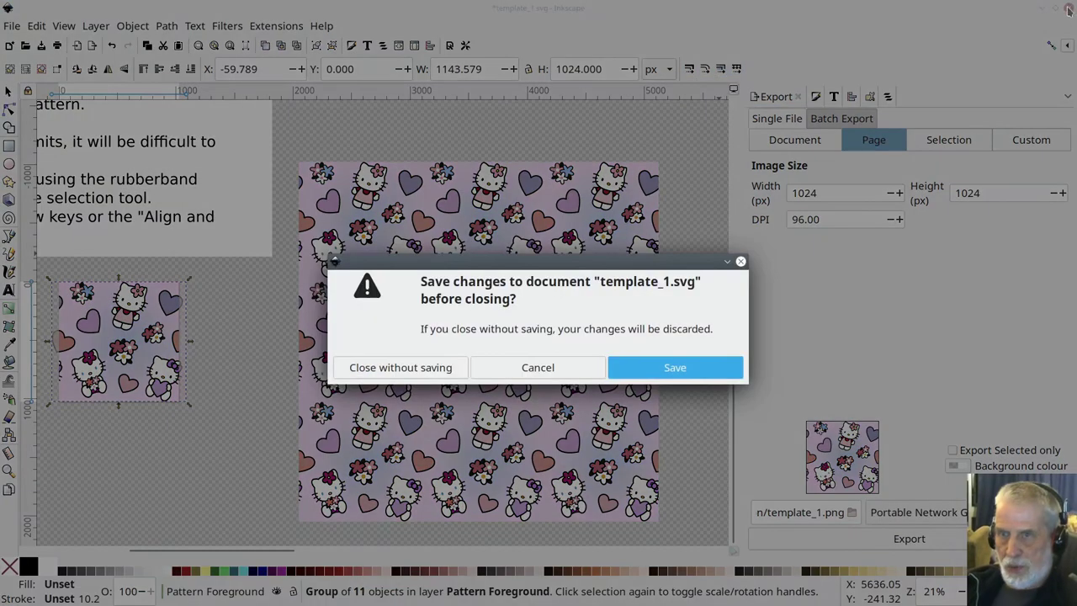
click(400, 368)
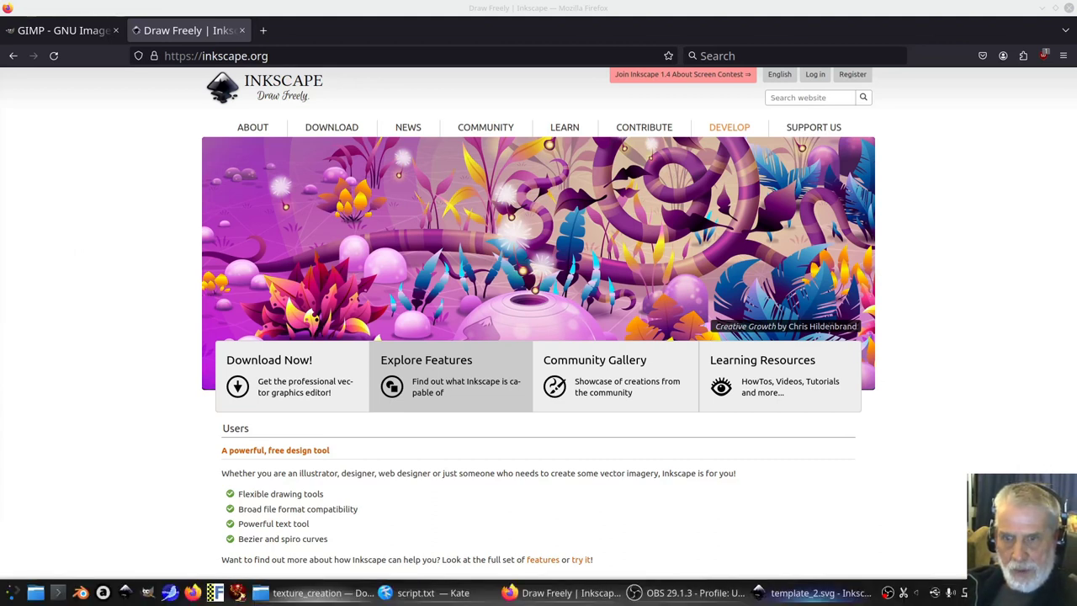
Bring template_2.svg forward full-screen and delete its sample logo, background and text from the tile.
key(alt+Tab)
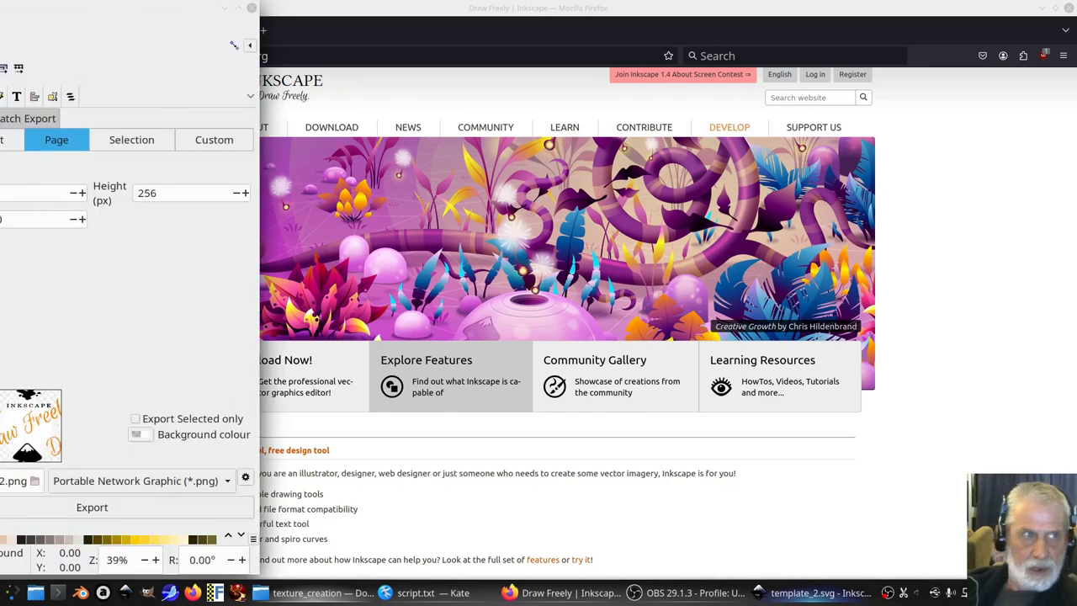
drag(127, 7, 417, 8)
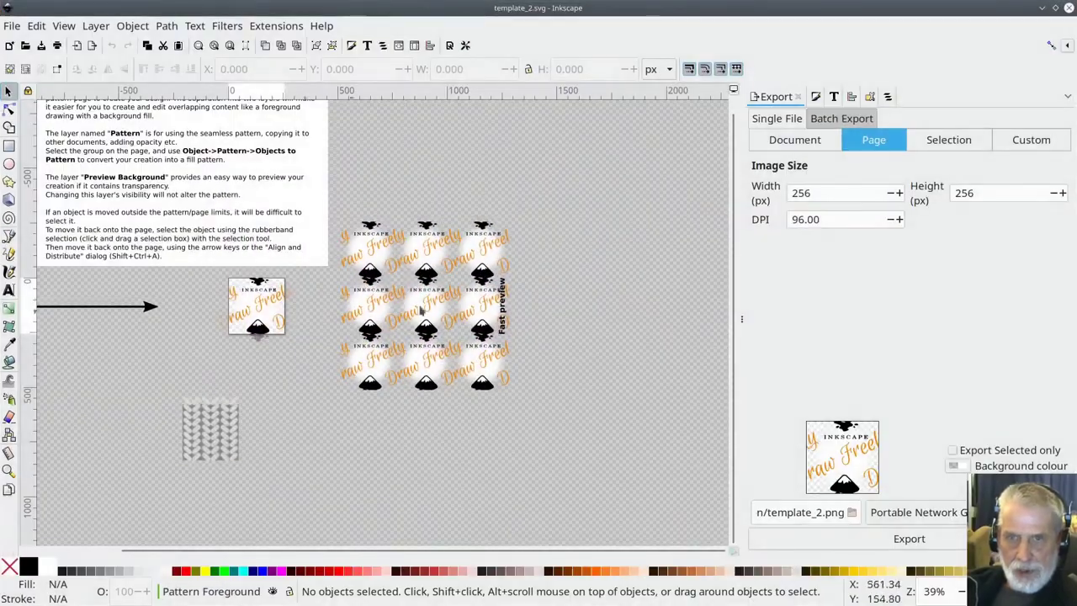
click(383, 47)
click(751, 137)
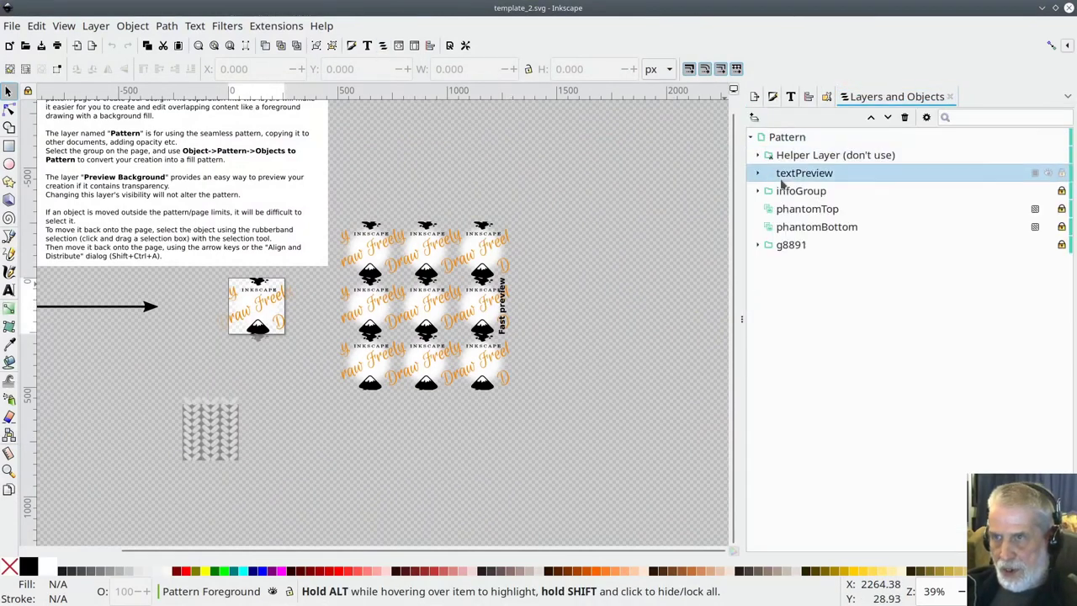
click(757, 155)
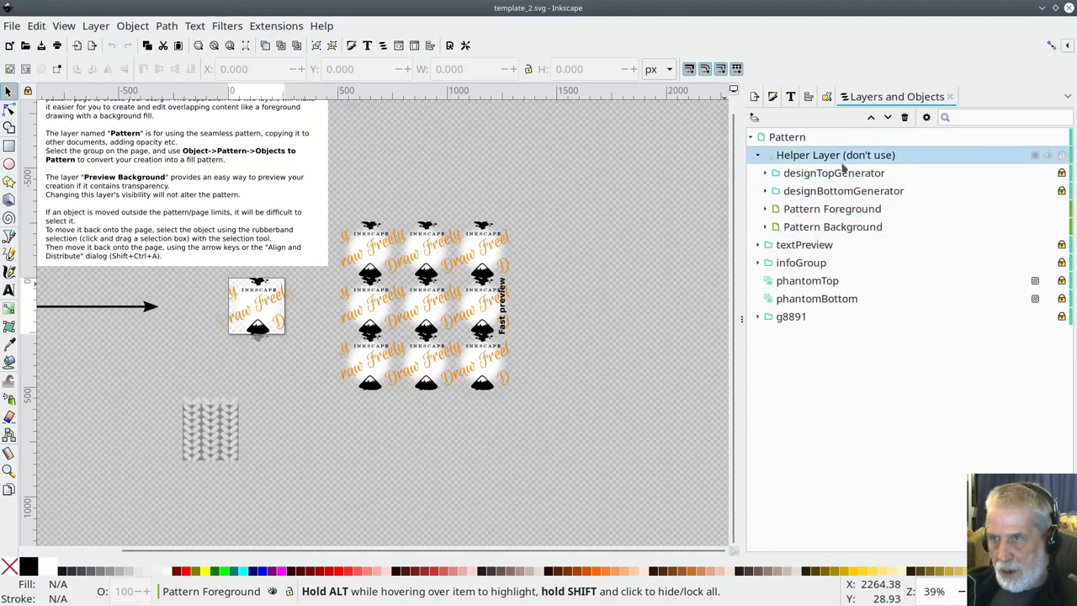
click(820, 210)
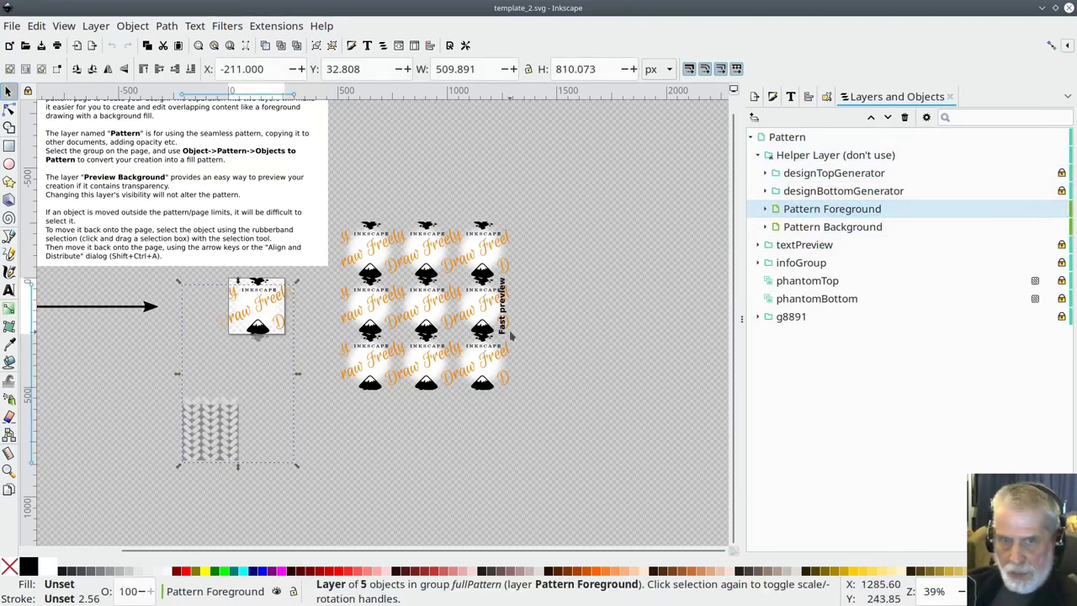
click(334, 429)
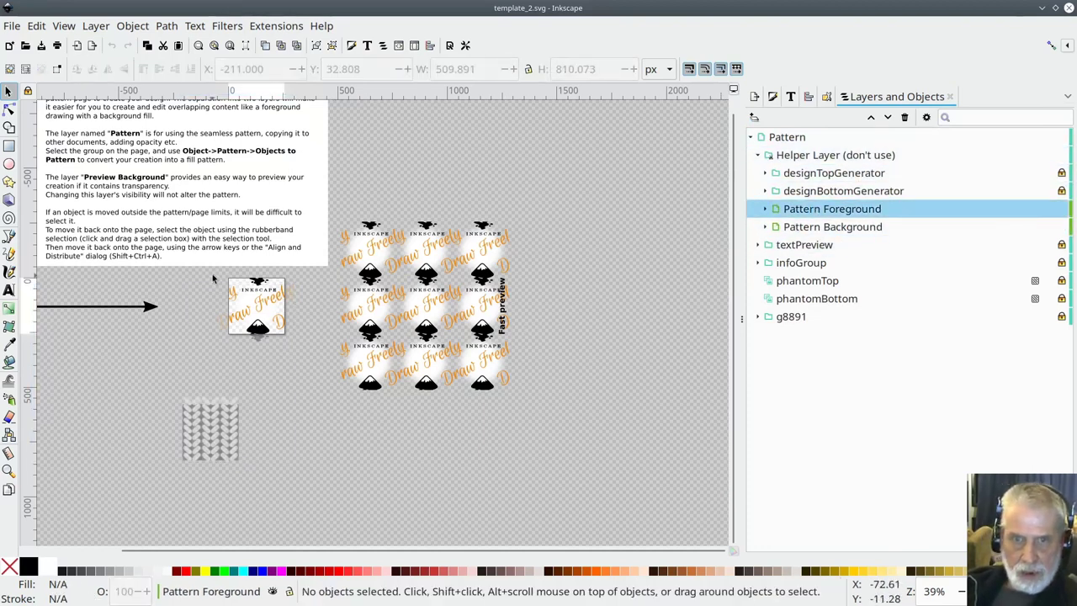
drag(214, 275, 295, 348)
key(Delete)
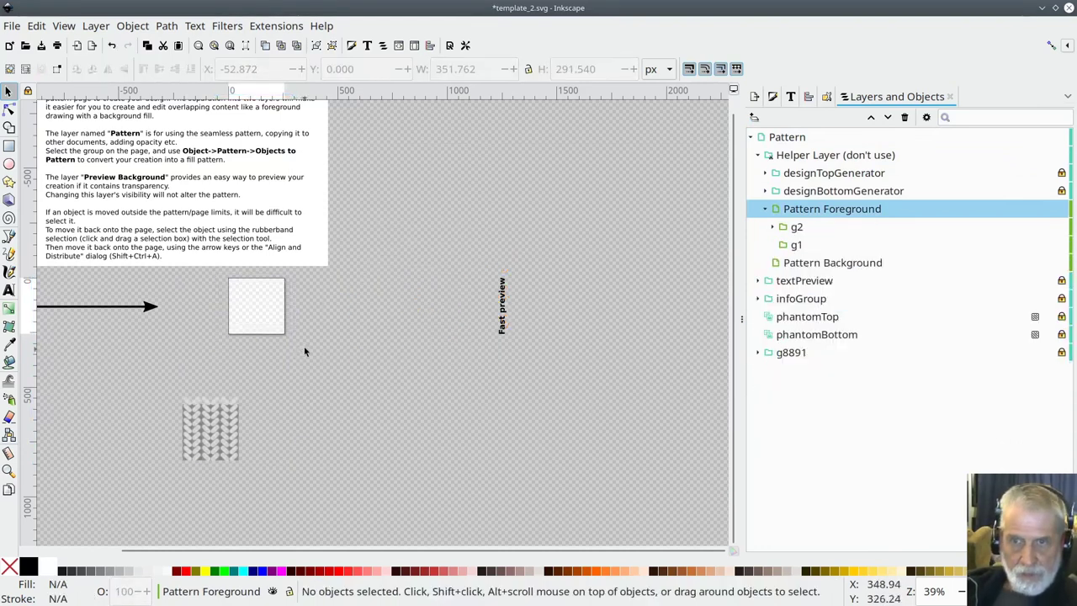
Select the knit stitch group g2 and bring up Align and Distribute.
drag(174, 389, 289, 490)
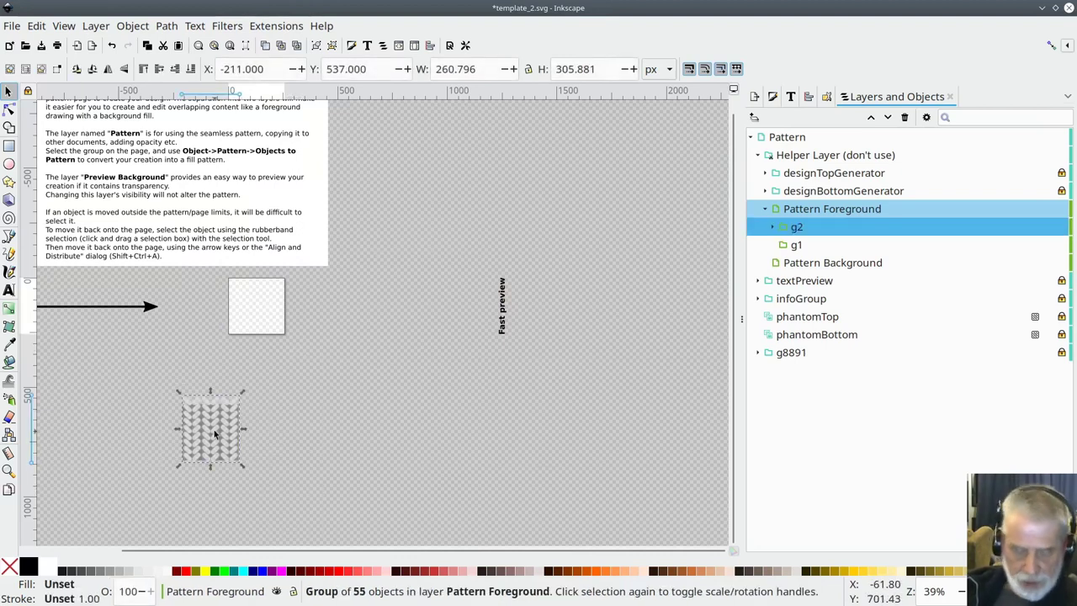
key(ctrl)
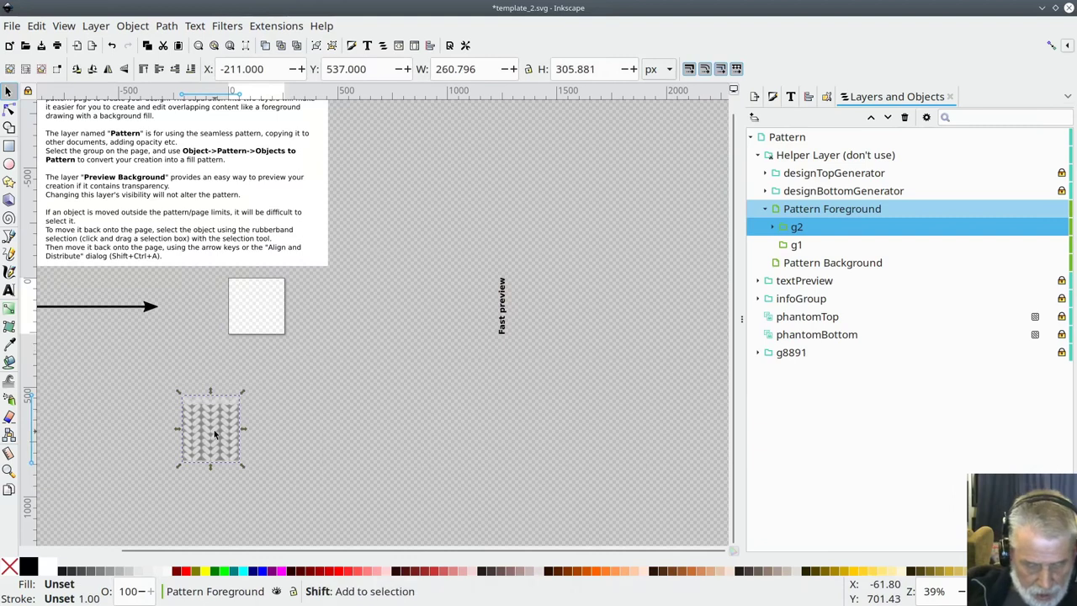
key(ctrl+shift+a)
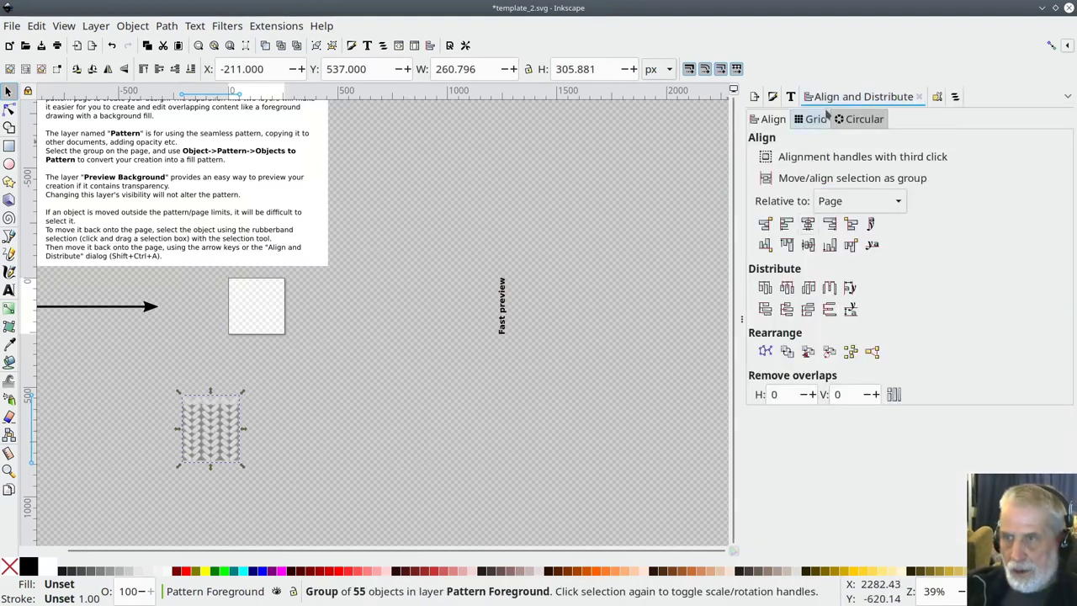
Centre the knit stitch group on the page both ways, then zoom into the large preview.
click(808, 224)
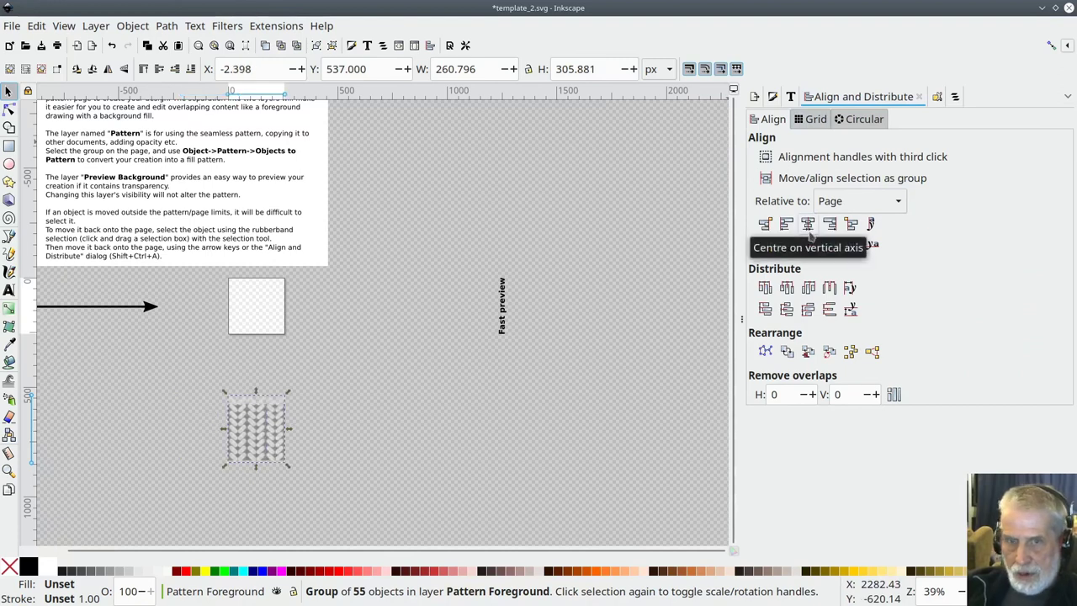
click(808, 245)
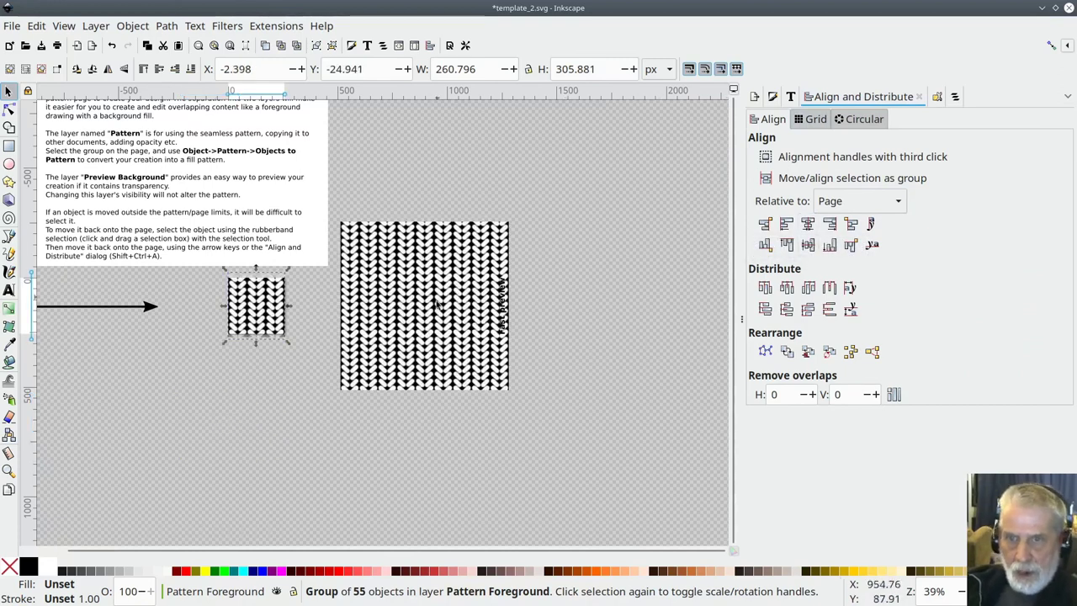
click(9, 472)
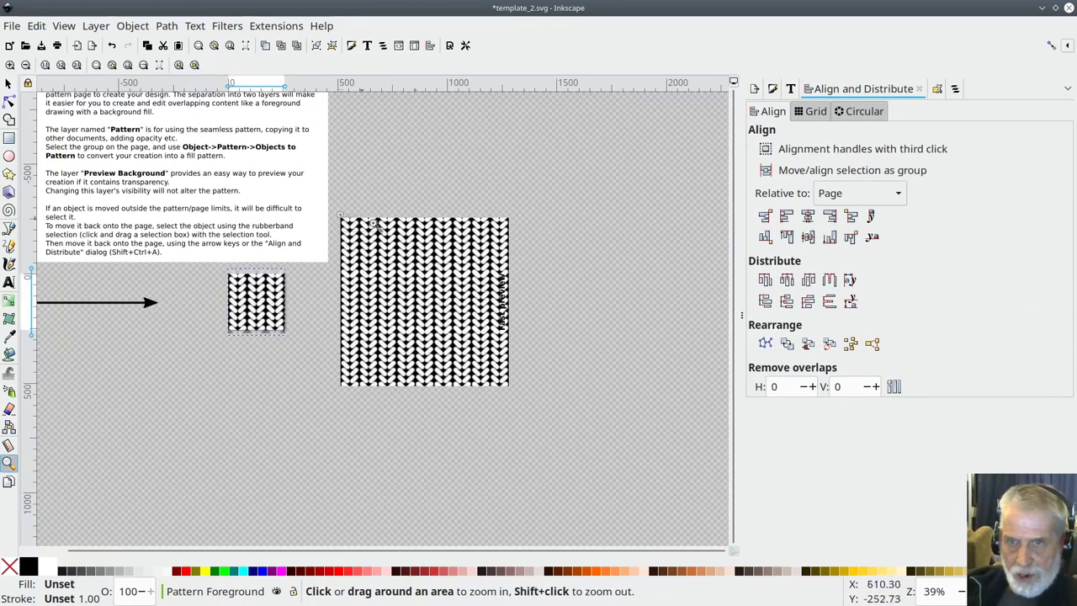
drag(341, 215, 527, 401)
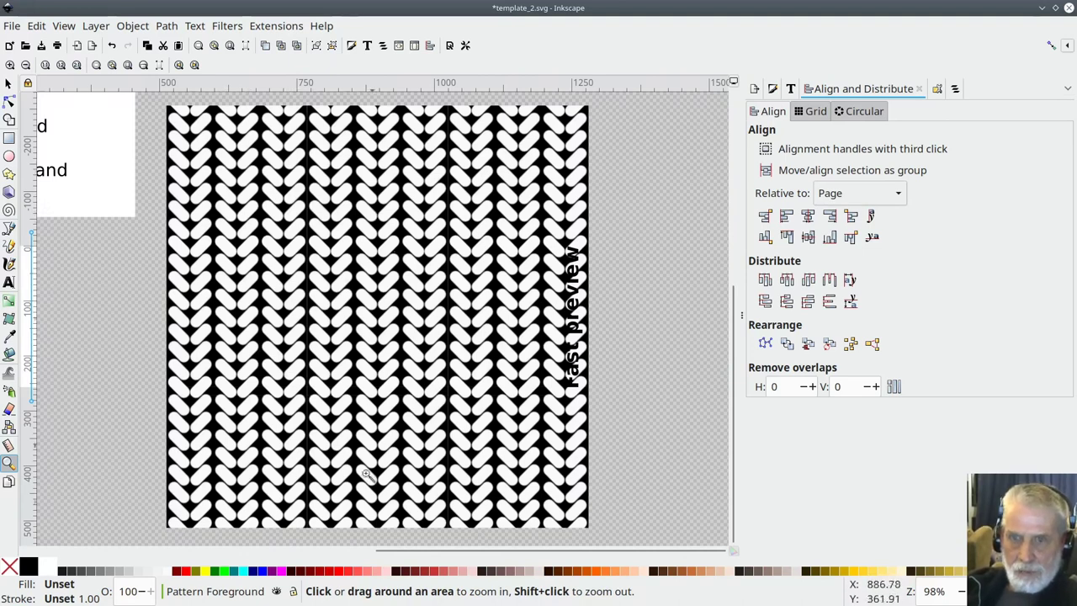
Draw a small rectangle bar in the knit pattern and enlarge it toward the lower right.
drag(463, 552, 274, 530)
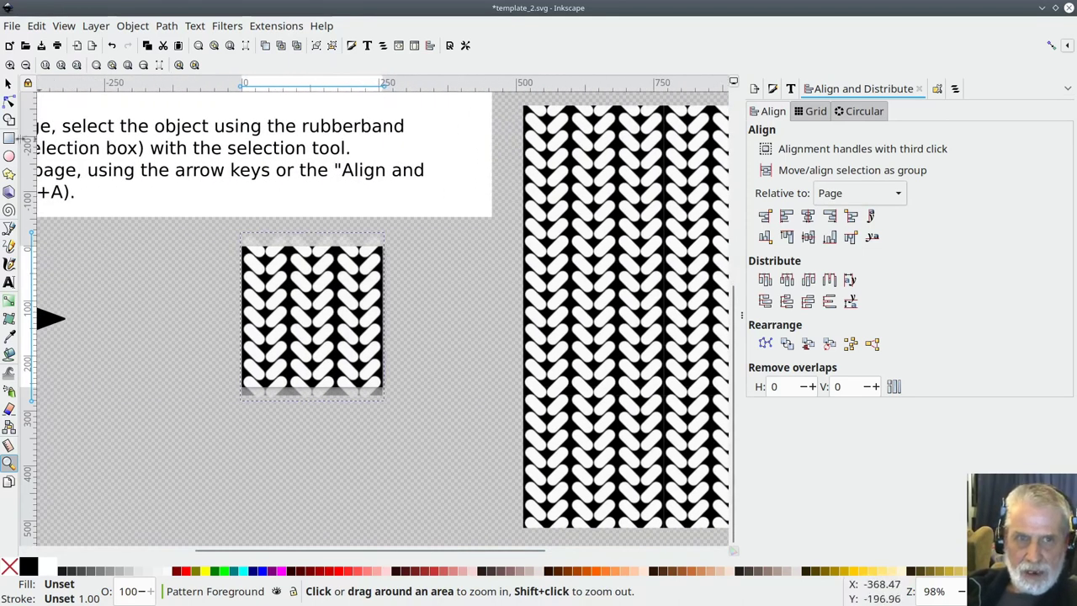
click(8, 138)
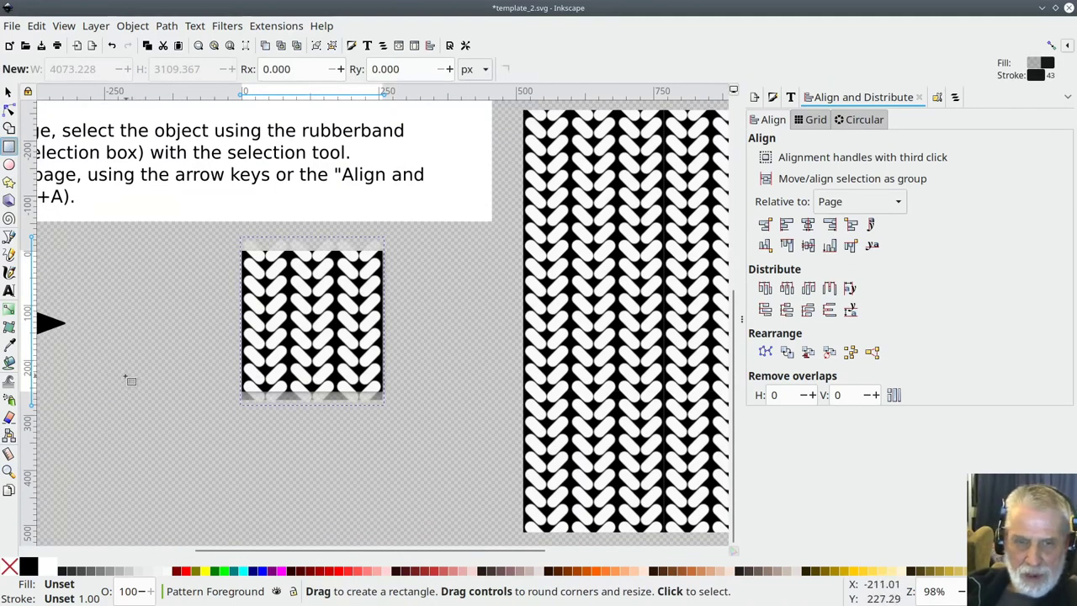
drag(108, 374, 158, 386)
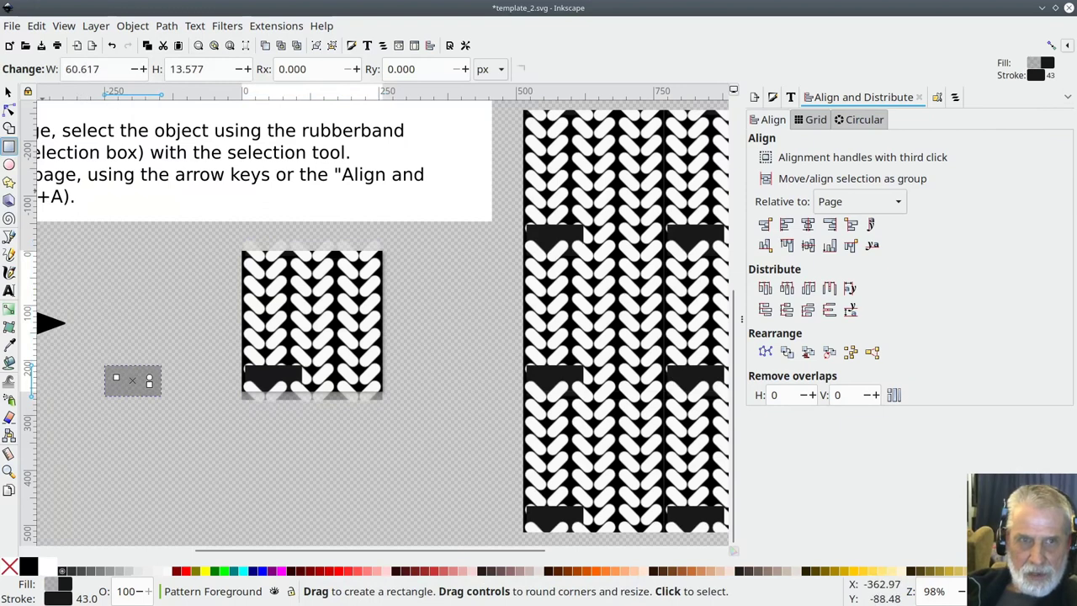
click(9, 90)
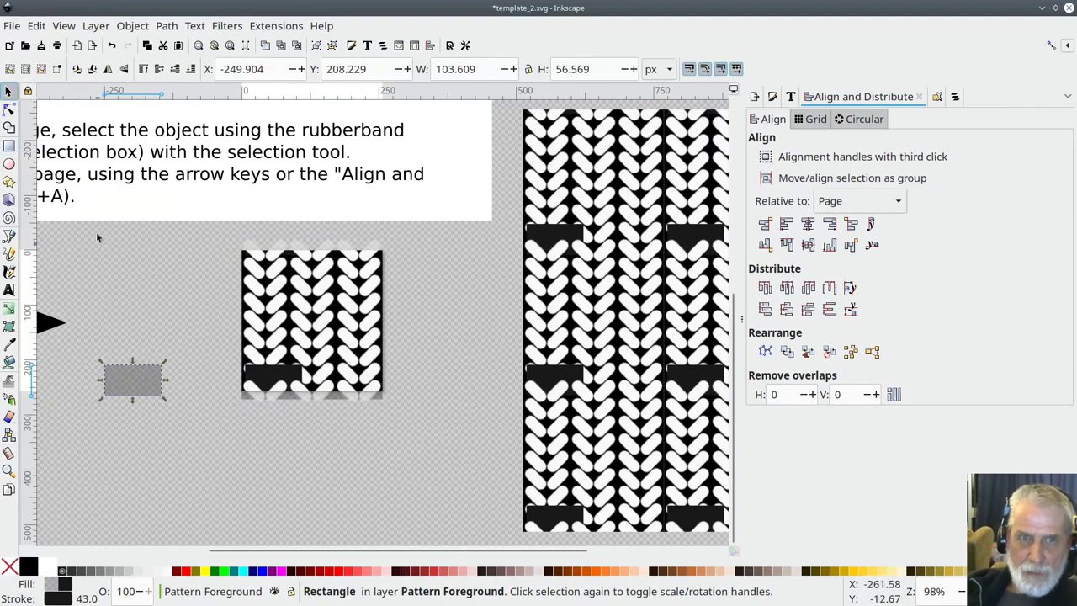
click(10, 111)
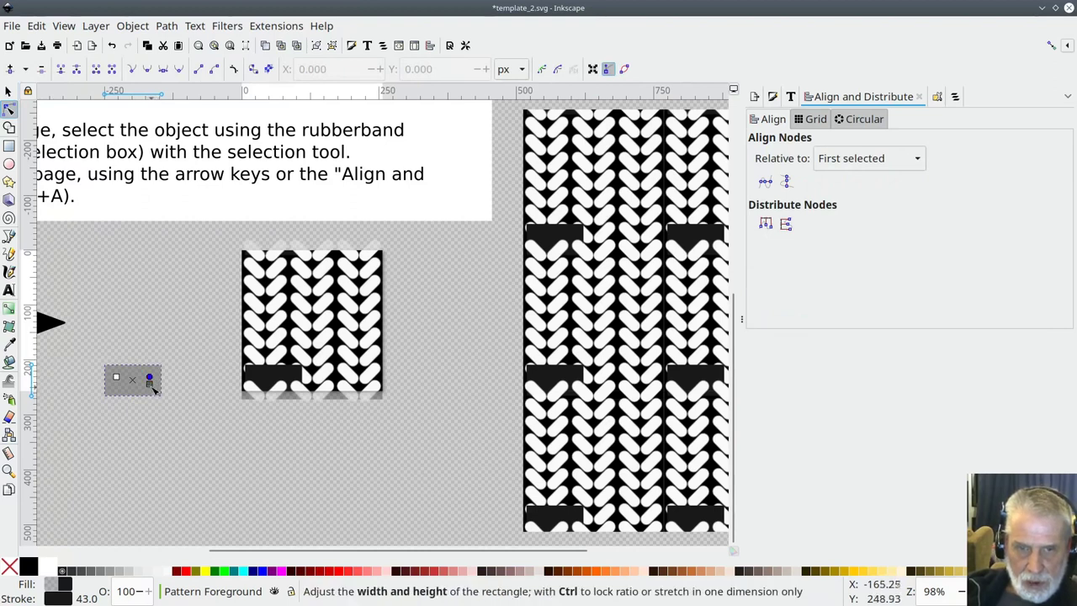
drag(150, 384, 174, 412)
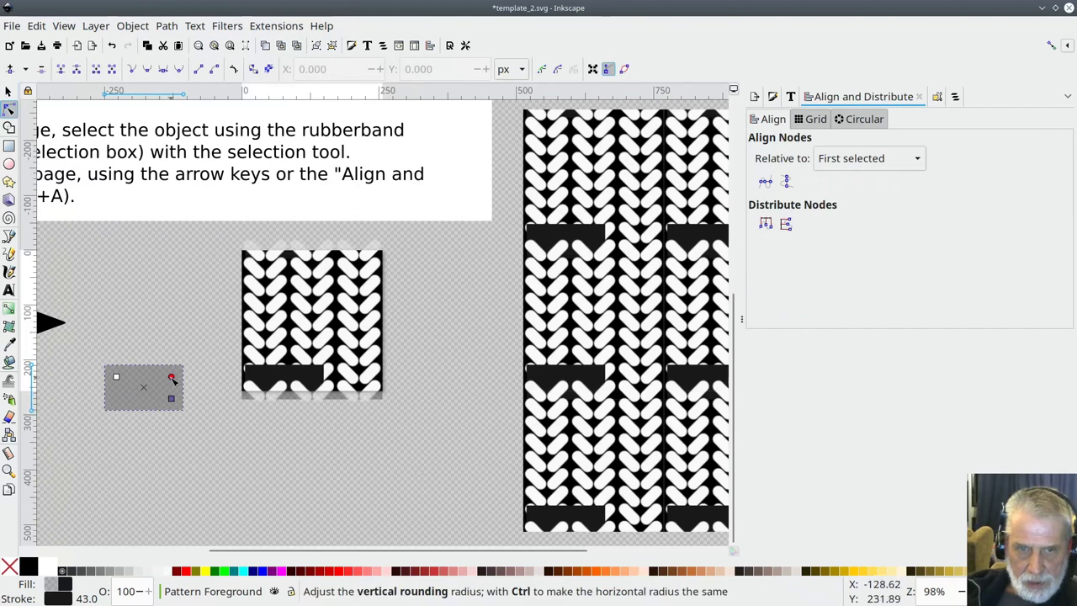
Round the rectangle's corners with the Node tool, then close the template_2.svg window.
drag(116, 377, 116, 380)
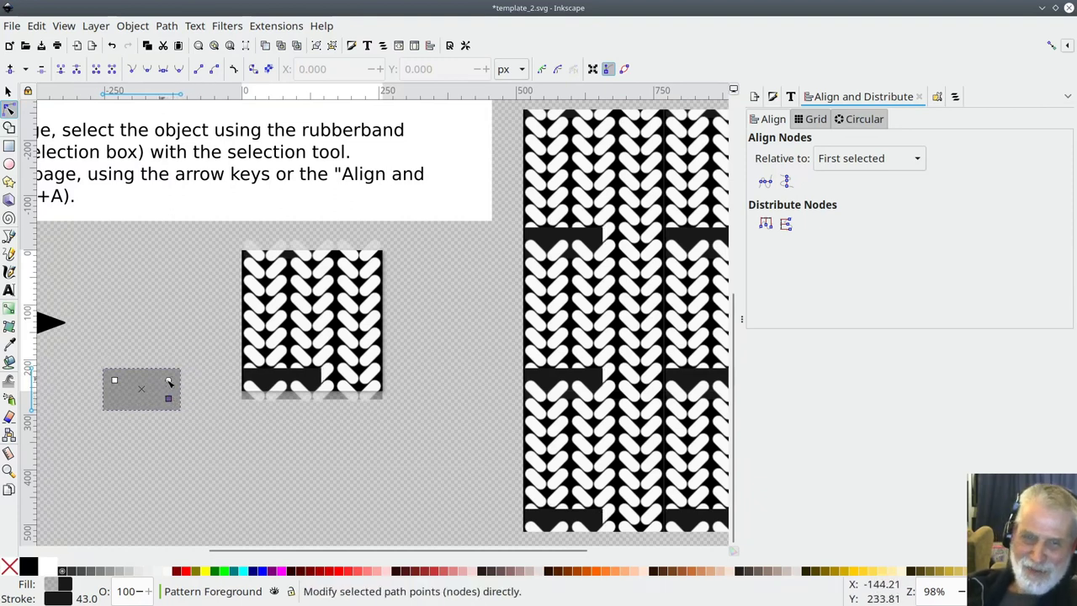
drag(169, 383, 168, 385)
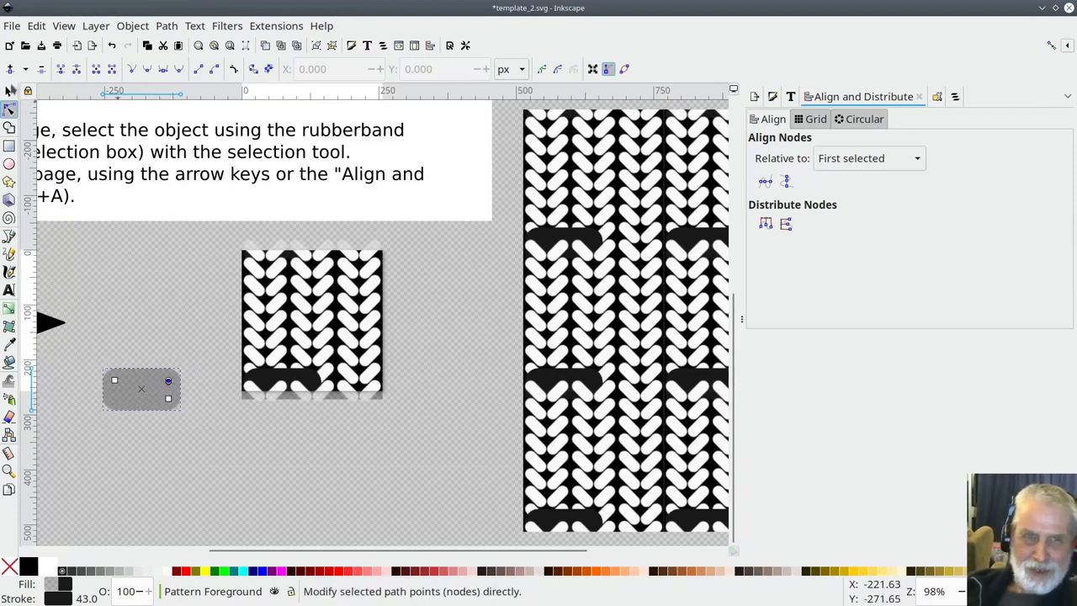
key(s)
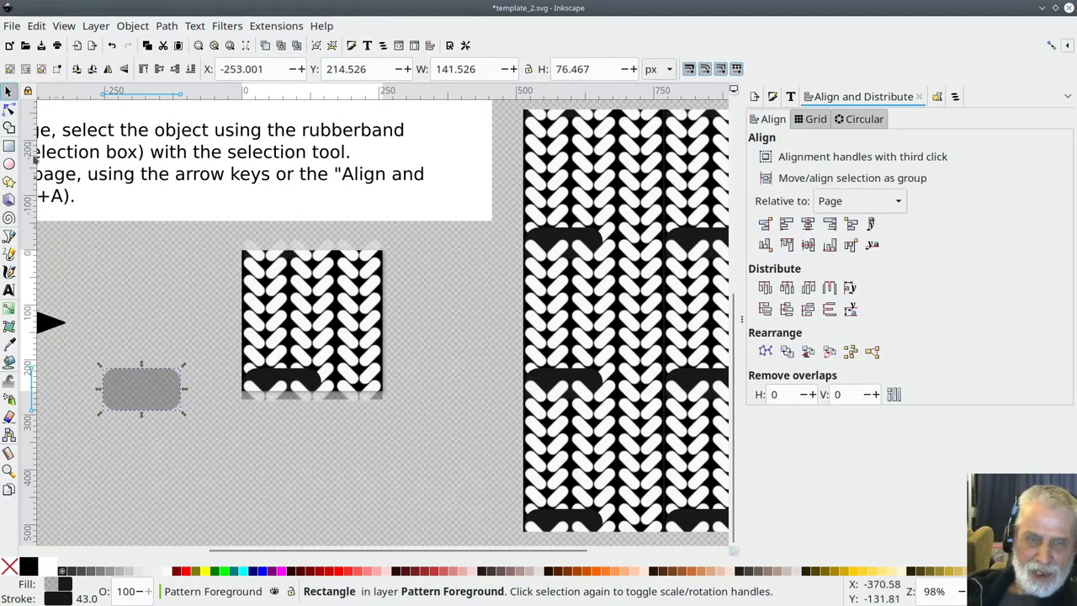
click(10, 110)
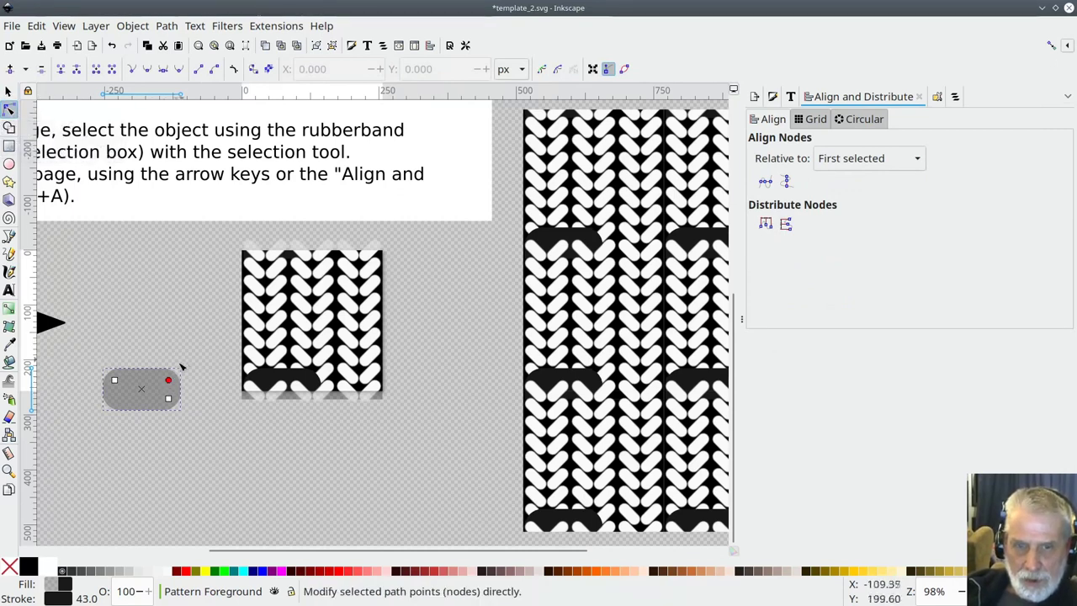
ctrl+click(172, 379)
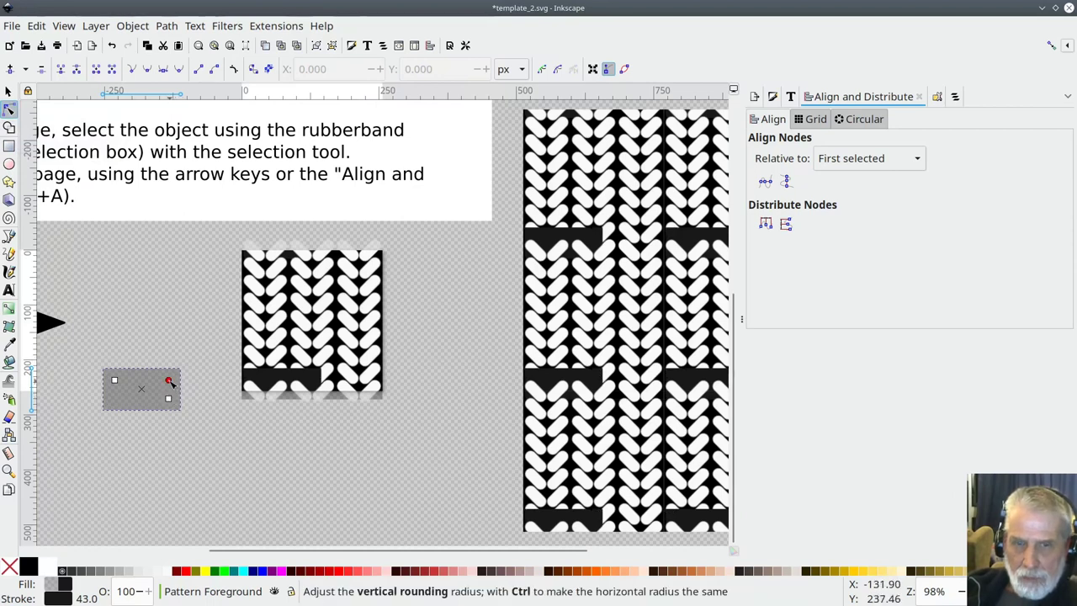
drag(168, 381, 171, 395)
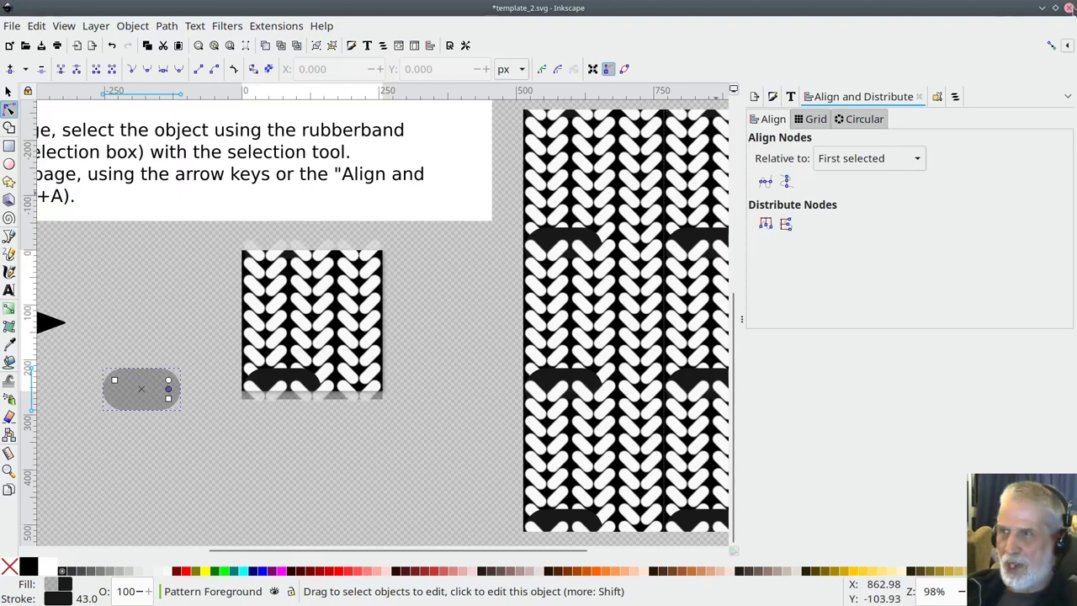
click(1069, 8)
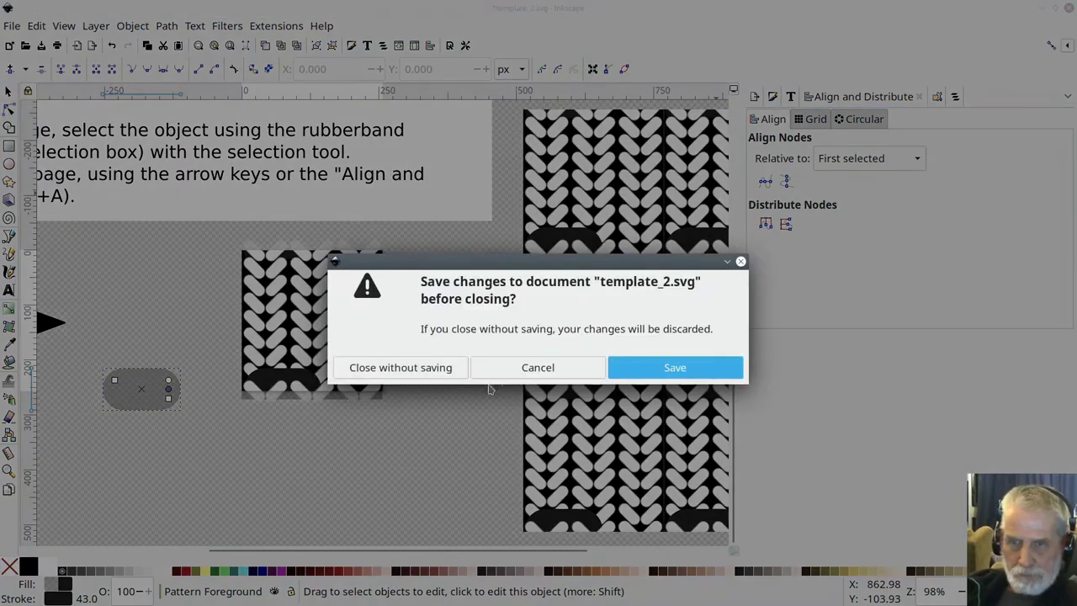
Discard the Inkscape changes, launch GIMP maximized, and open cloth_weave.png in it.
click(426, 372)
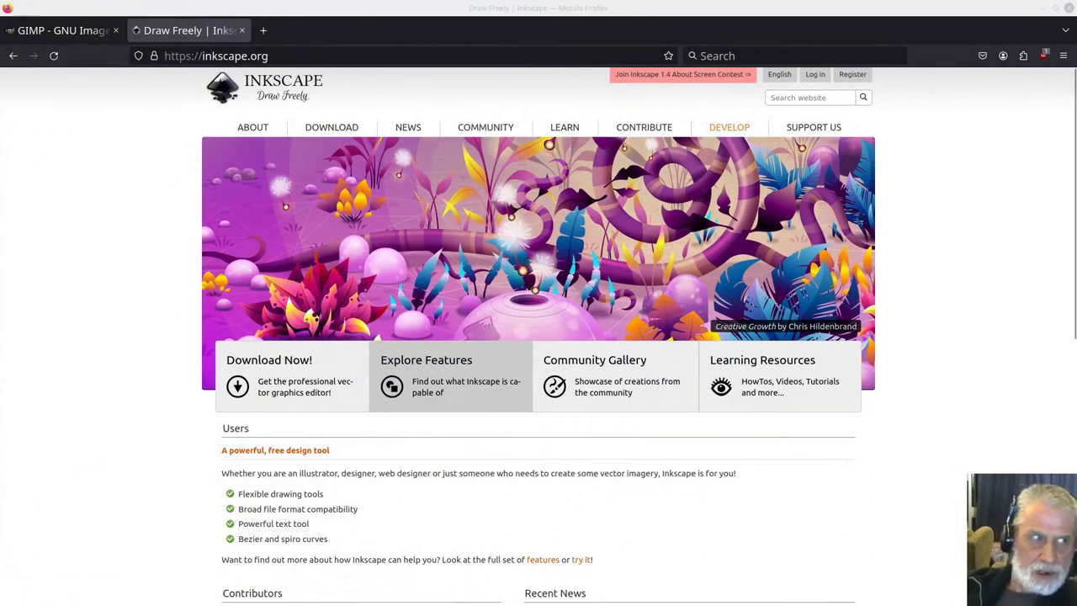
mouse_move(101, 599)
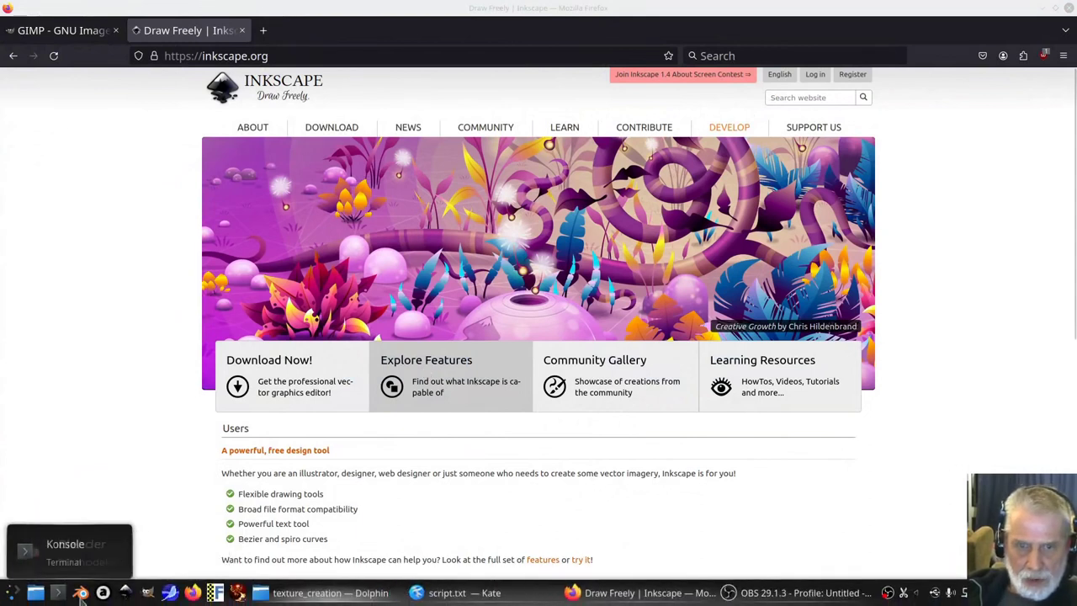
click(147, 592)
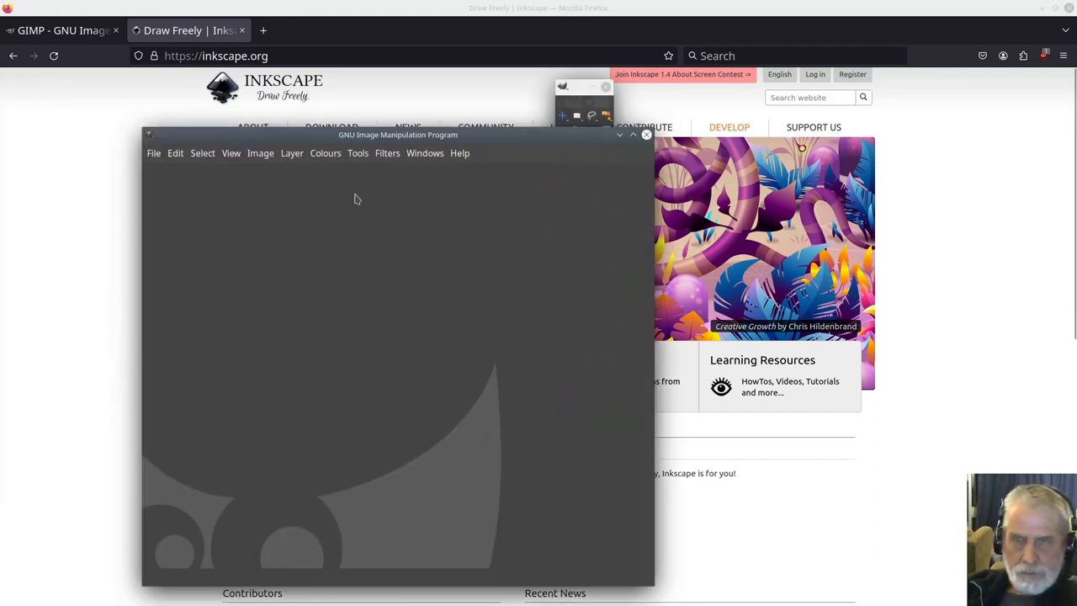
click(633, 135)
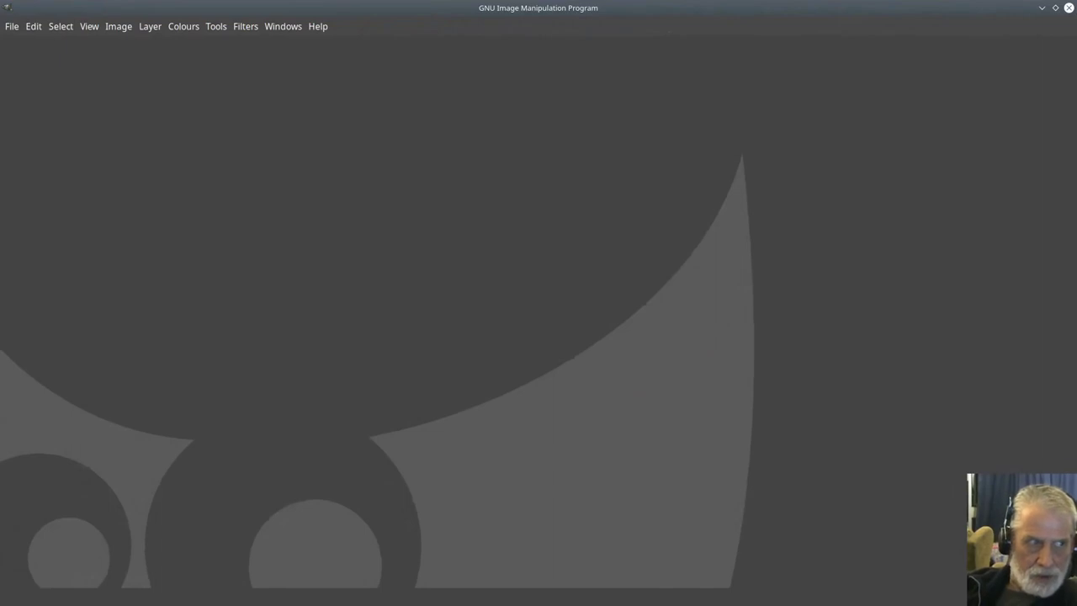
drag(0, 198, 236, 233)
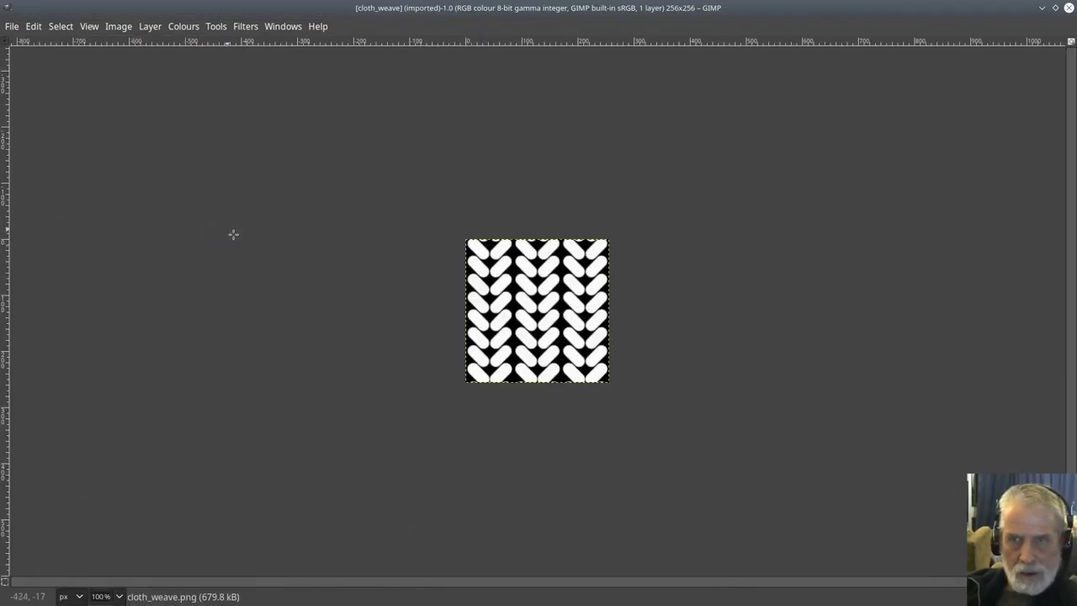
Open GIMP's Filters menu for the cloth_weave.png knit image.
click(254, 30)
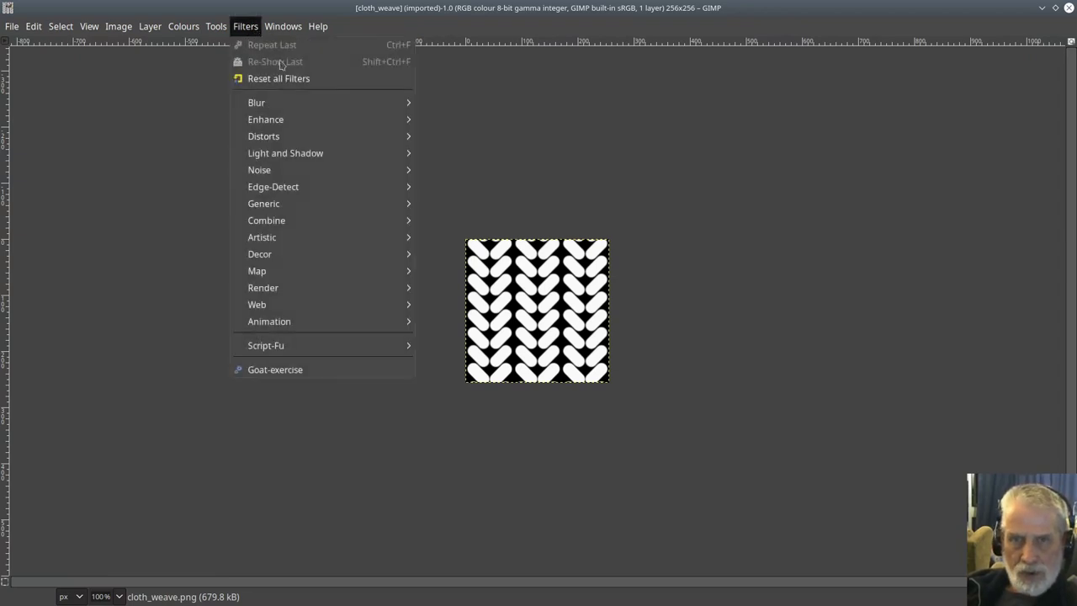
Preview the knit tile through Filters > Generic > Normal Map, check the File menu, then close the image.
mouse_move(309, 209)
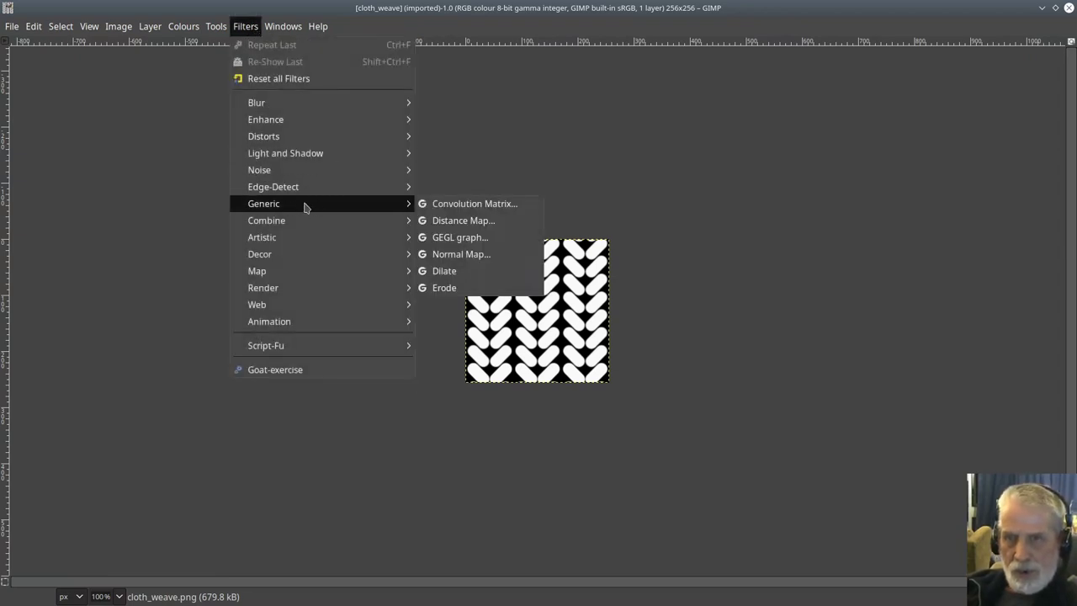
click(495, 253)
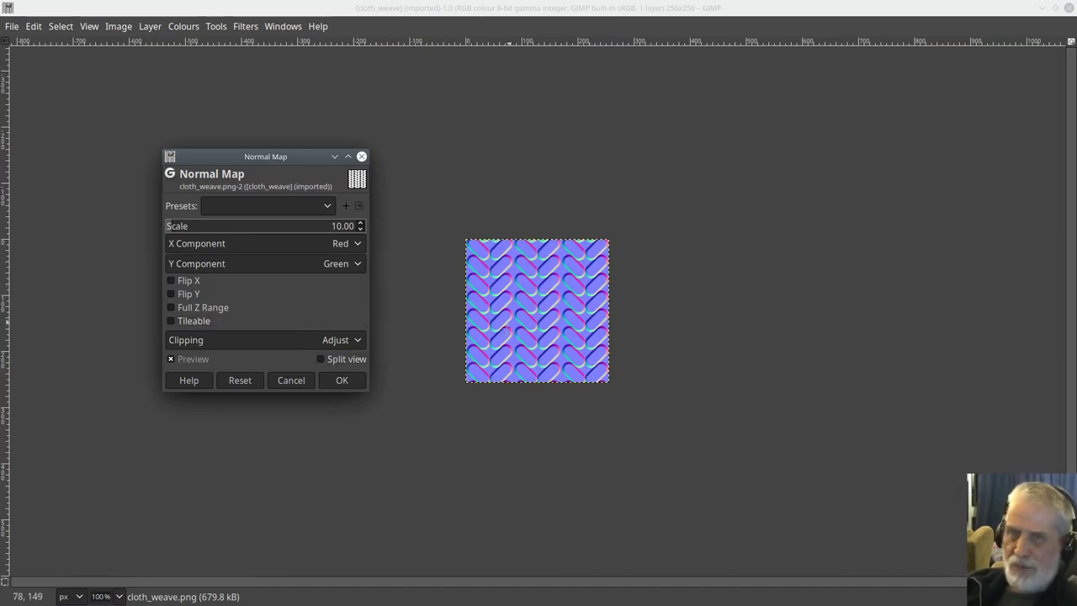
click(12, 26)
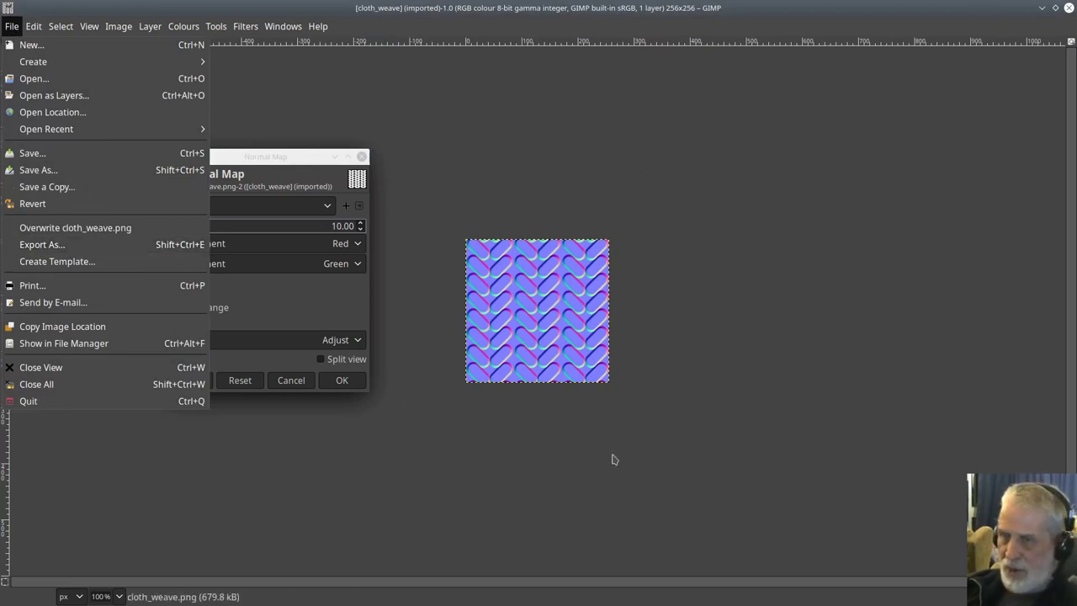
click(530, 153)
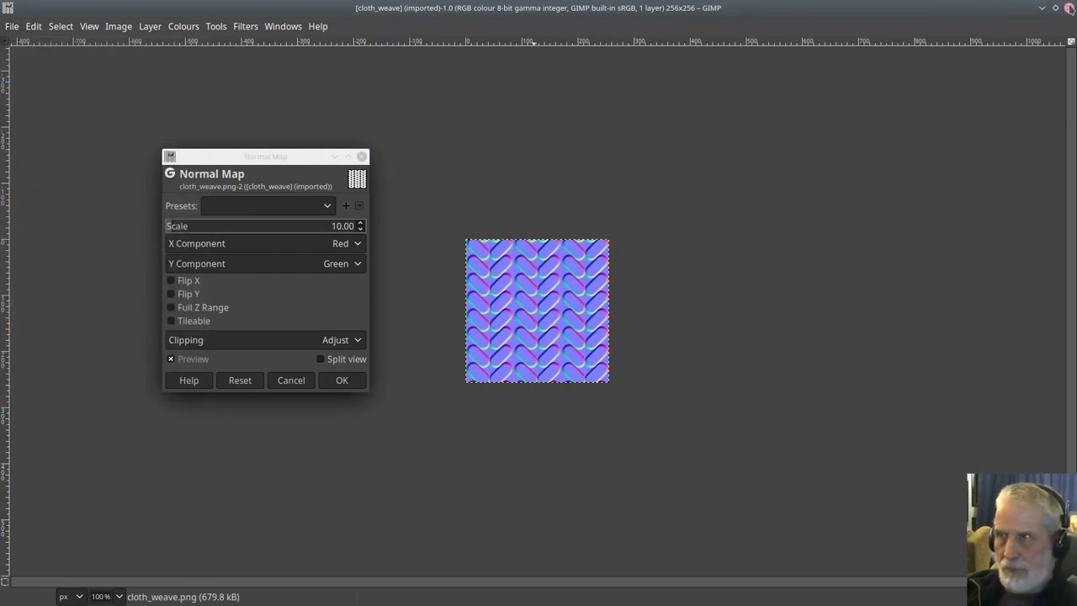
click(1068, 8)
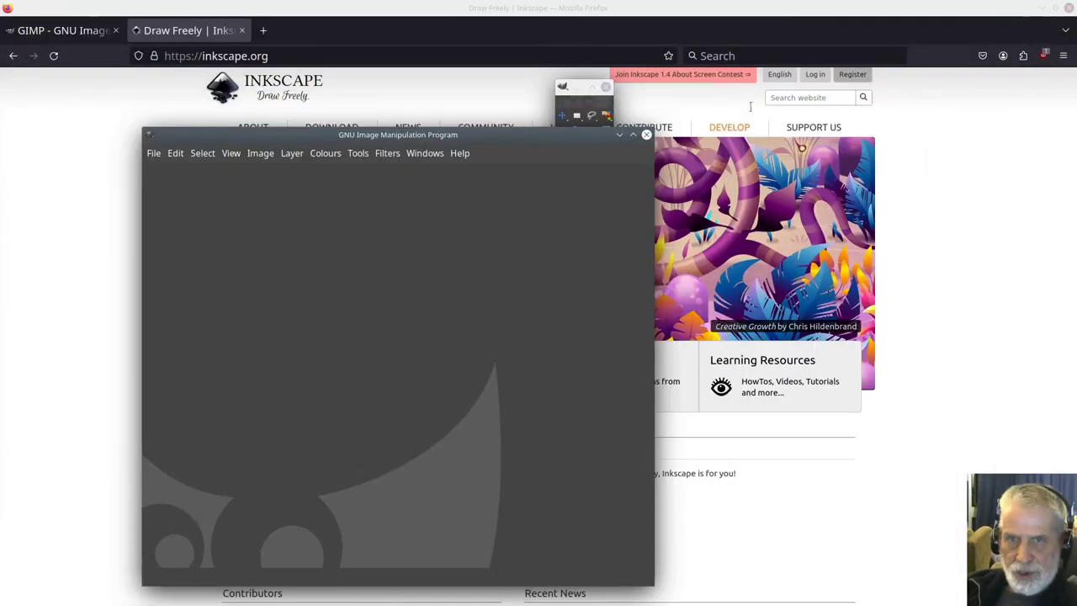
Close GIMP, dismiss Blender's Preferences, and enlarge and orbit the 3D view of the dress.
click(647, 134)
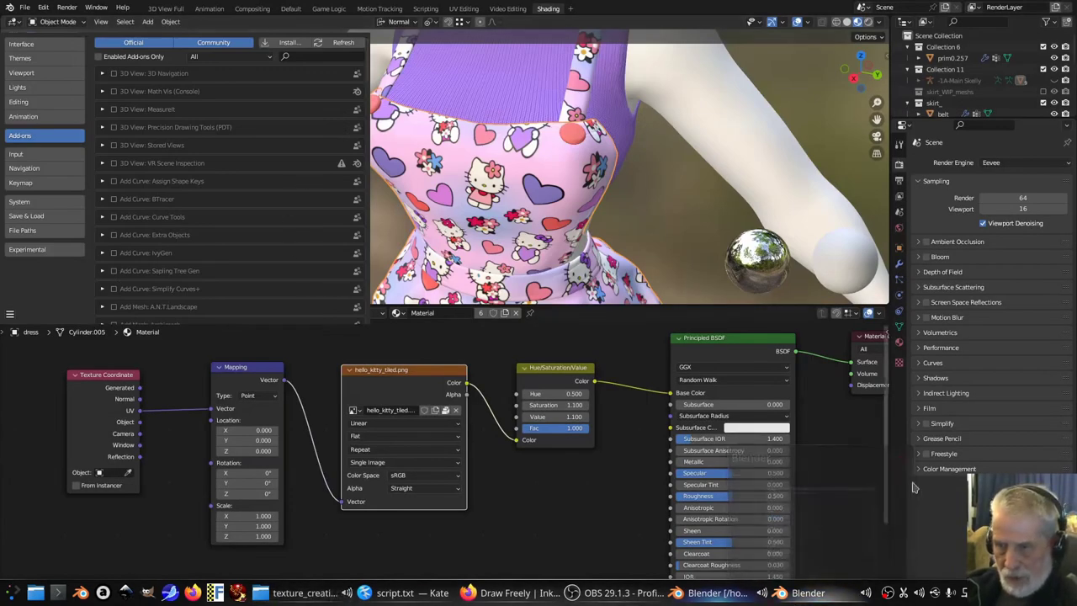
click(842, 596)
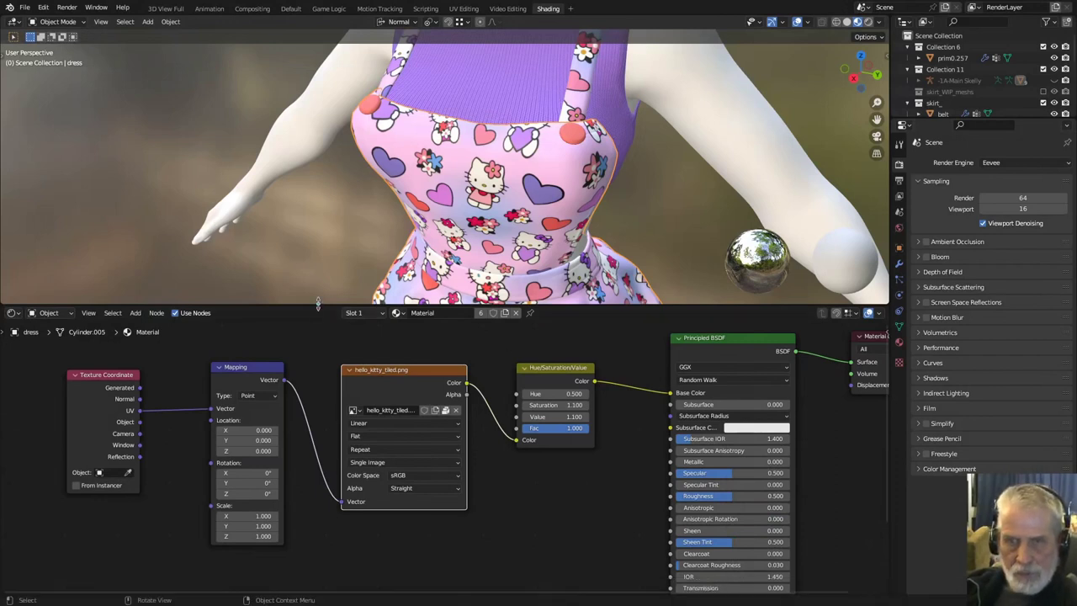
drag(318, 303, 323, 370)
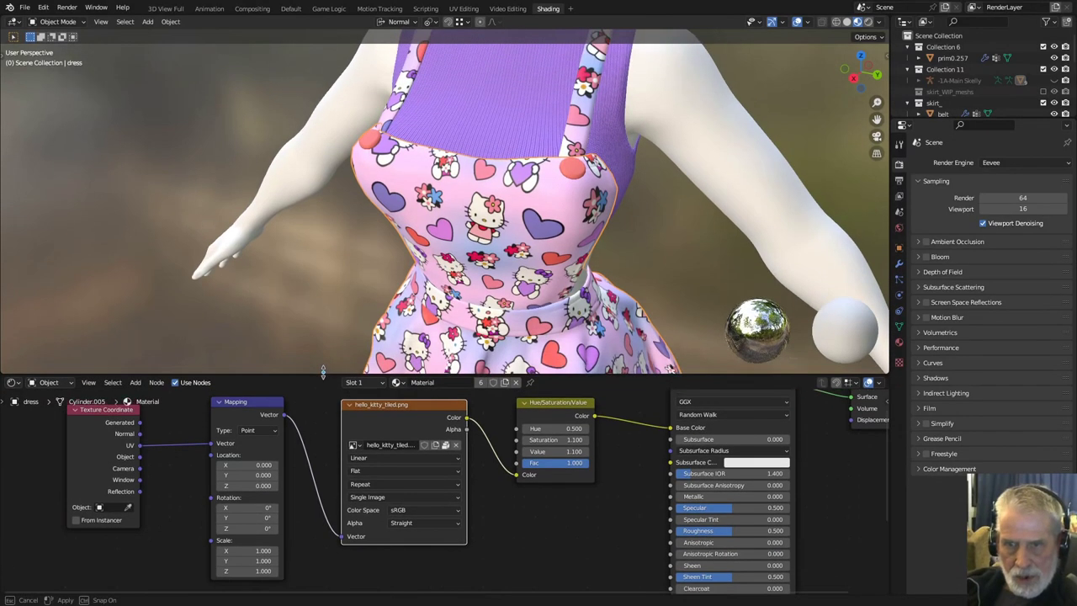
scroll(505, 210, up, 2)
drag(505, 211, 585, 220)
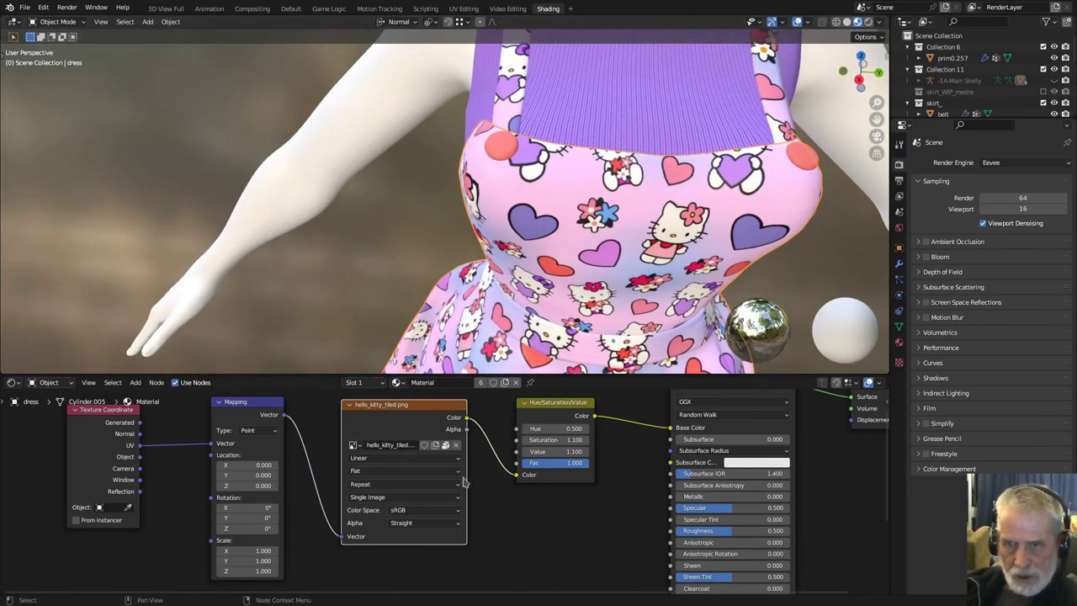
Widen the hello_kitty_tiled.png texture node and move it and the Hue/Saturation/Value node apart.
drag(464, 470, 492, 471)
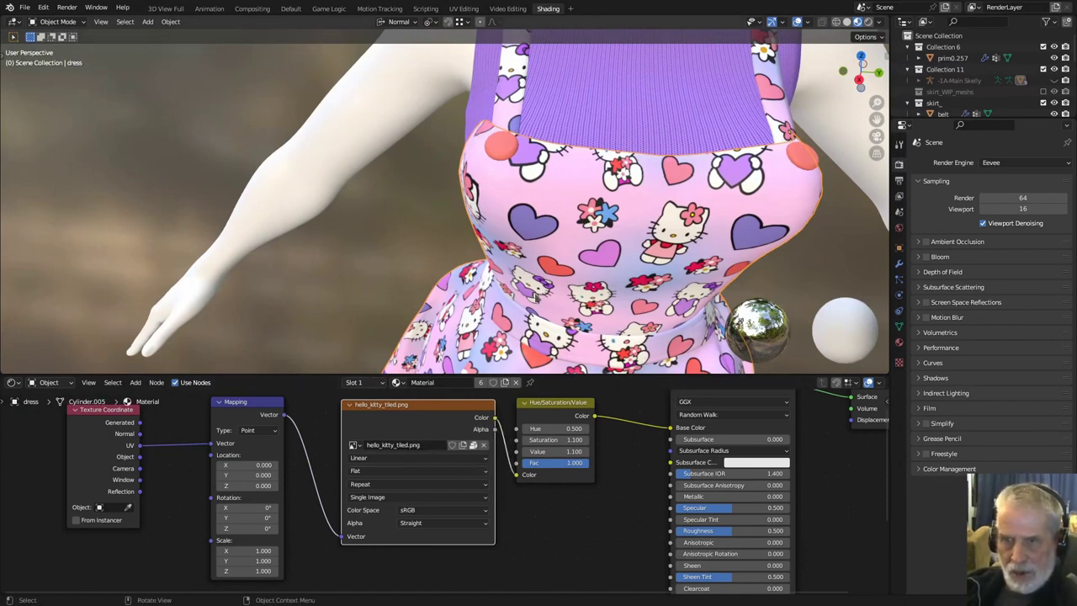
mouse_move(411, 415)
mouse_down()
mouse_move(420, 419)
mouse_move(383, 427)
mouse_move(396, 431)
mouse_up()
drag(544, 407, 567, 435)
drag(534, 196, 507, 229)
scroll(500, 242, down, 3)
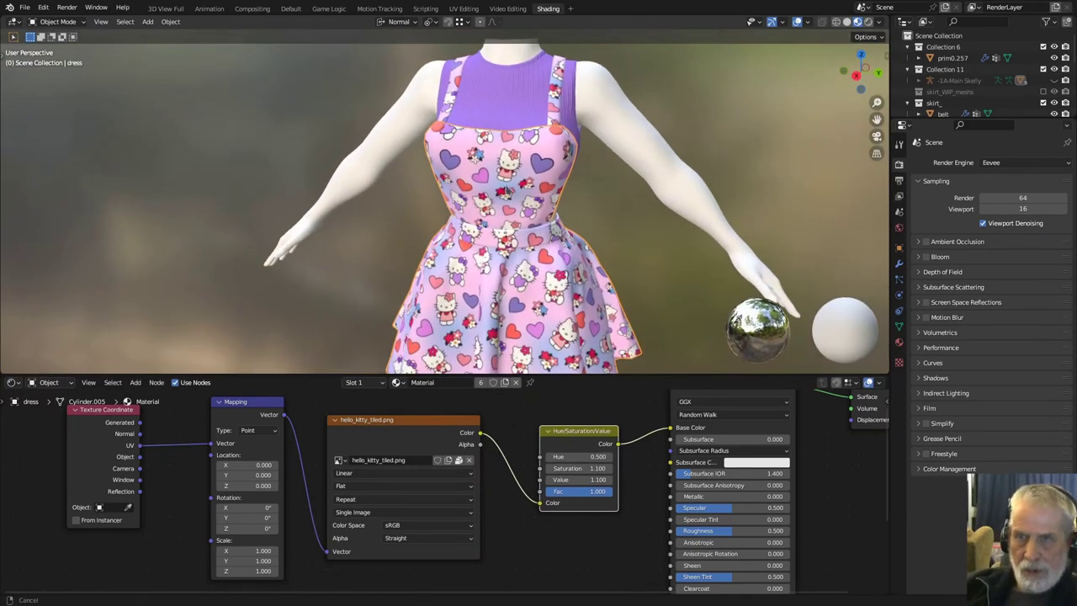
scroll(472, 239, up, 3)
scroll(467, 210, up, 2)
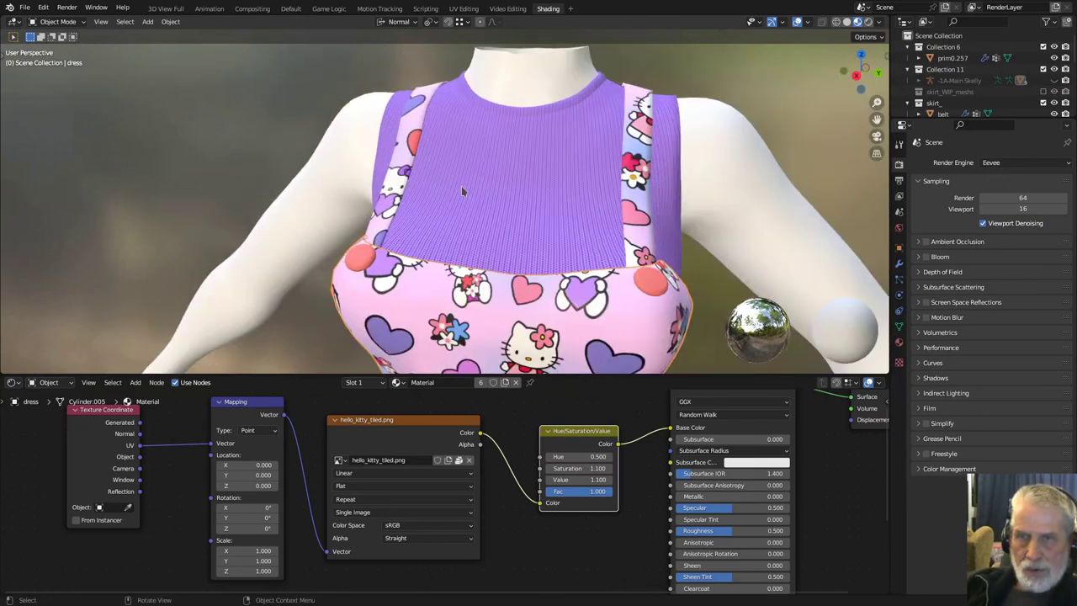
Select the purple shirt, zoom in, and pan the node editor to its cloth_weave.png nodes.
click(461, 186)
scroll(617, 156, up, 2)
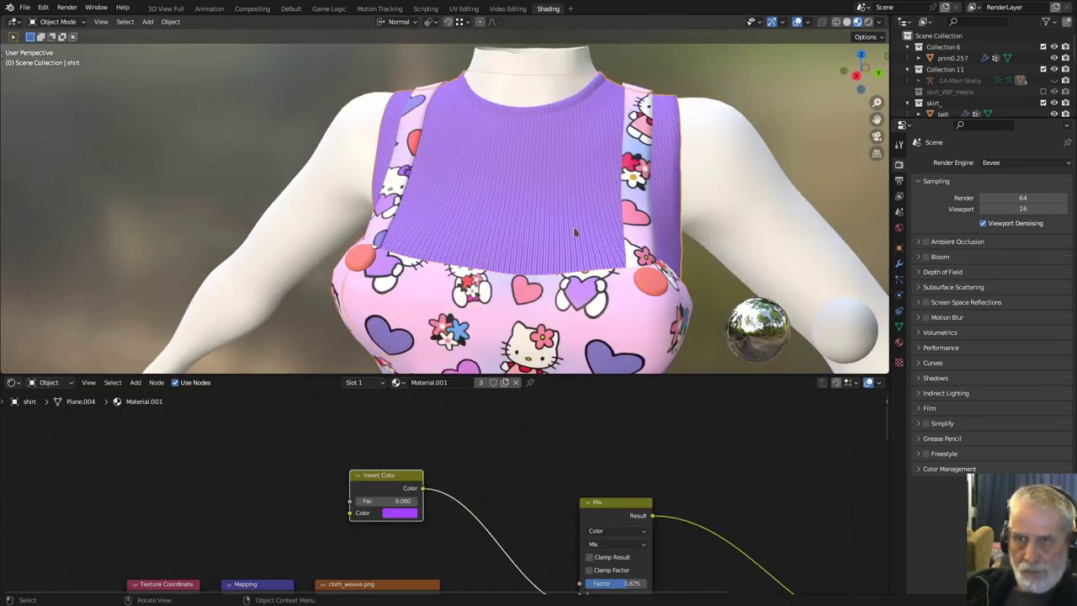
scroll(574, 227, up, 2)
mouse_move(575, 231)
mouse_down()
mouse_move(550, 231)
mouse_move(563, 233)
mouse_up()
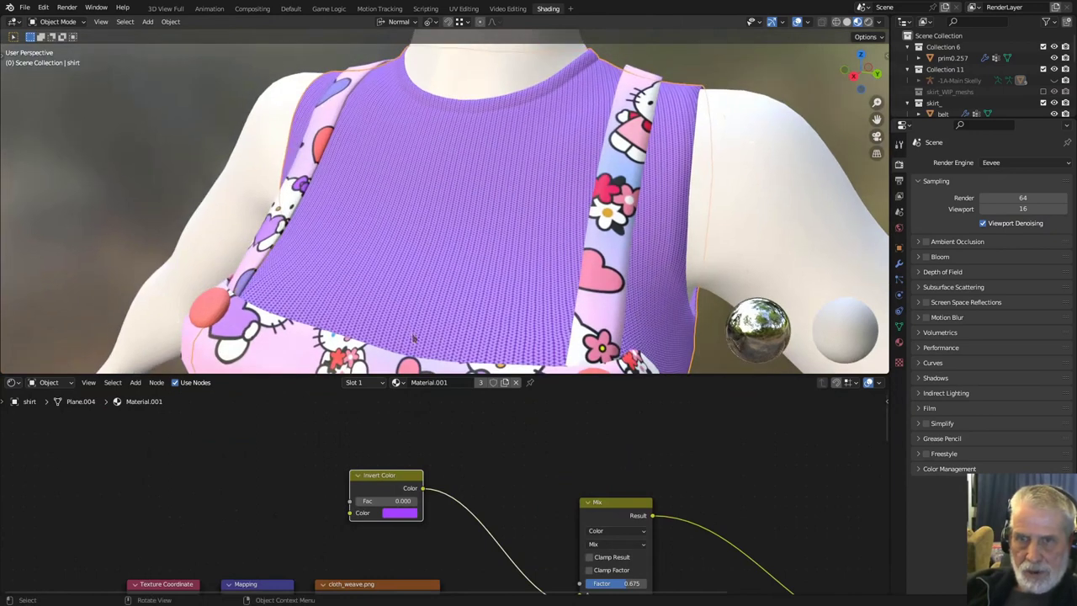
scroll(455, 420, down, 2)
drag(481, 474, 464, 357)
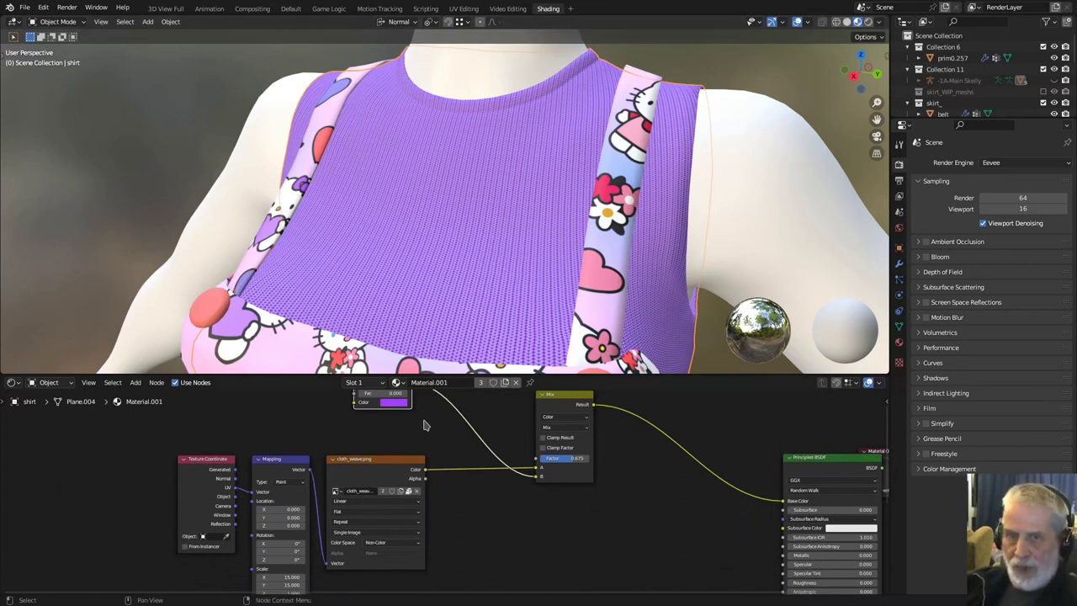
Orbit around the shirt's arm and shoulder, then move the view down to the sandals.
scroll(420, 415, down, 1)
scroll(429, 282, up, 5)
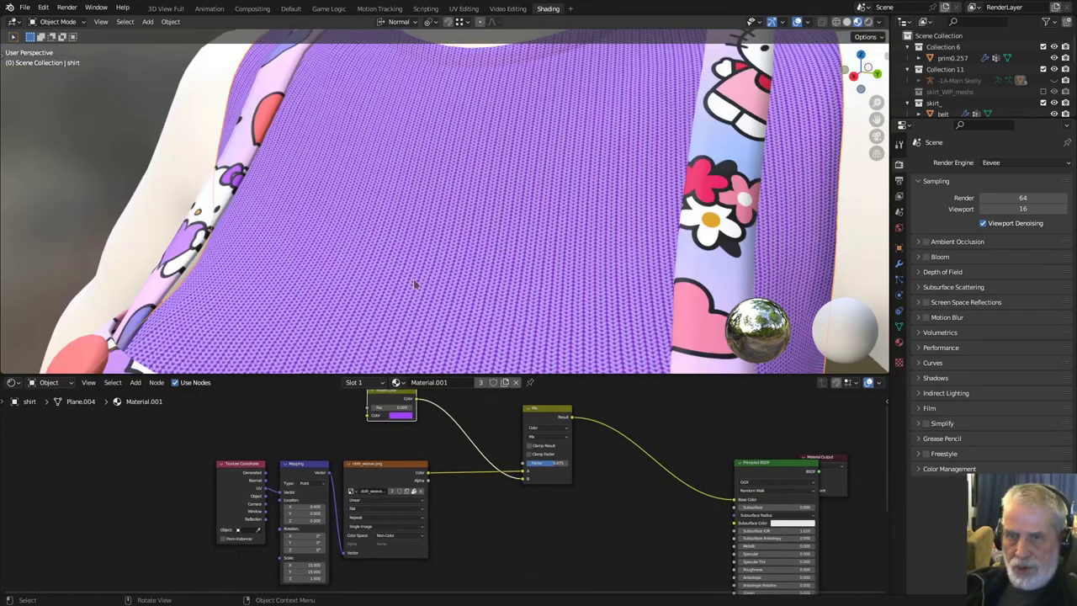
drag(408, 281, 620, 200)
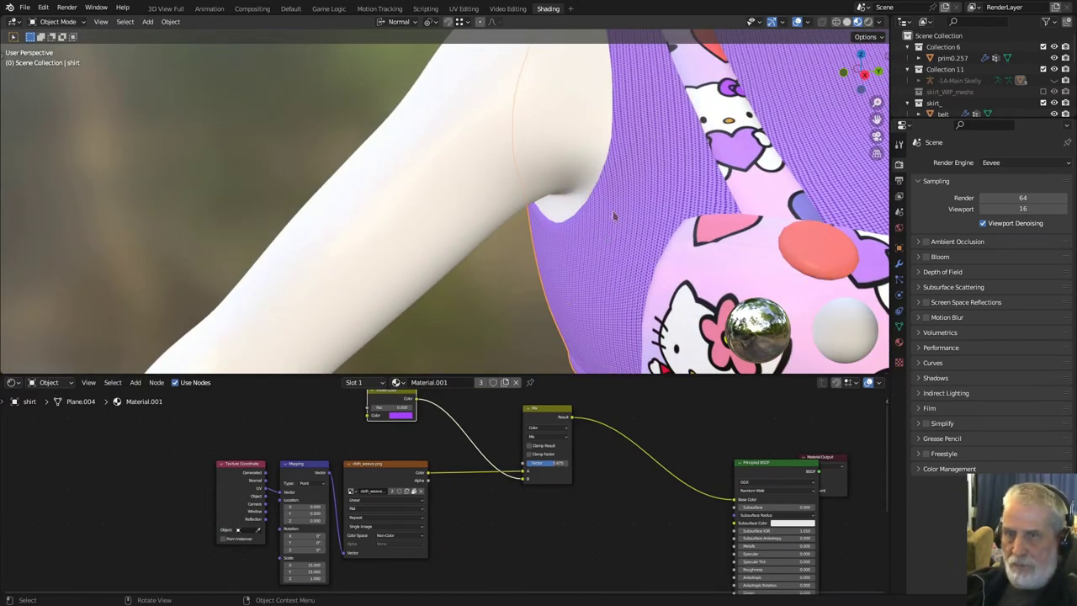
drag(626, 209, 568, 188)
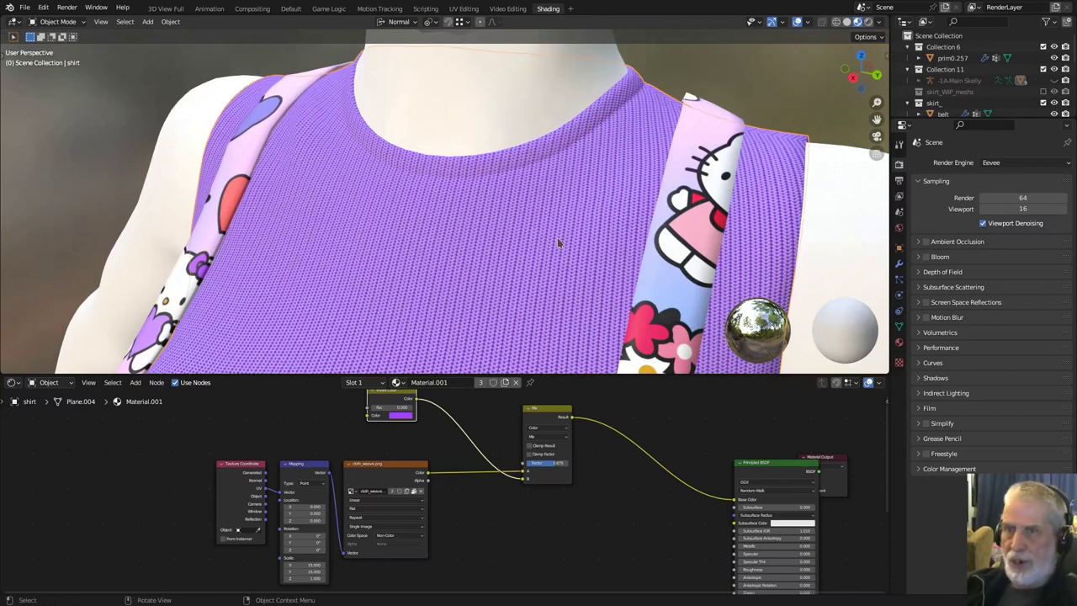
scroll(558, 243, down, 5)
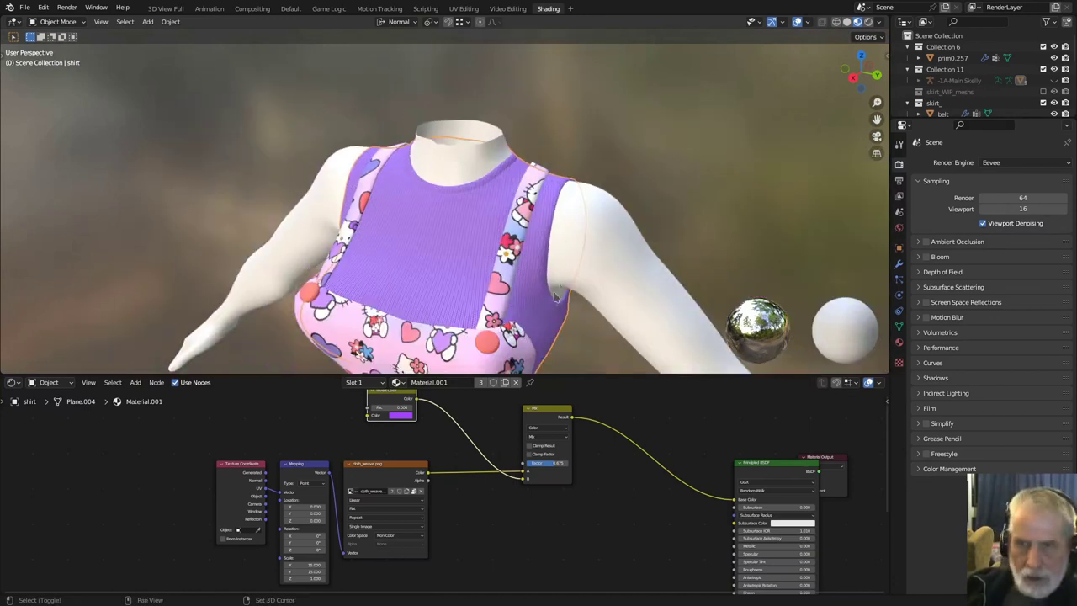
drag(549, 303, 550, 202)
drag(533, 240, 344, 233)
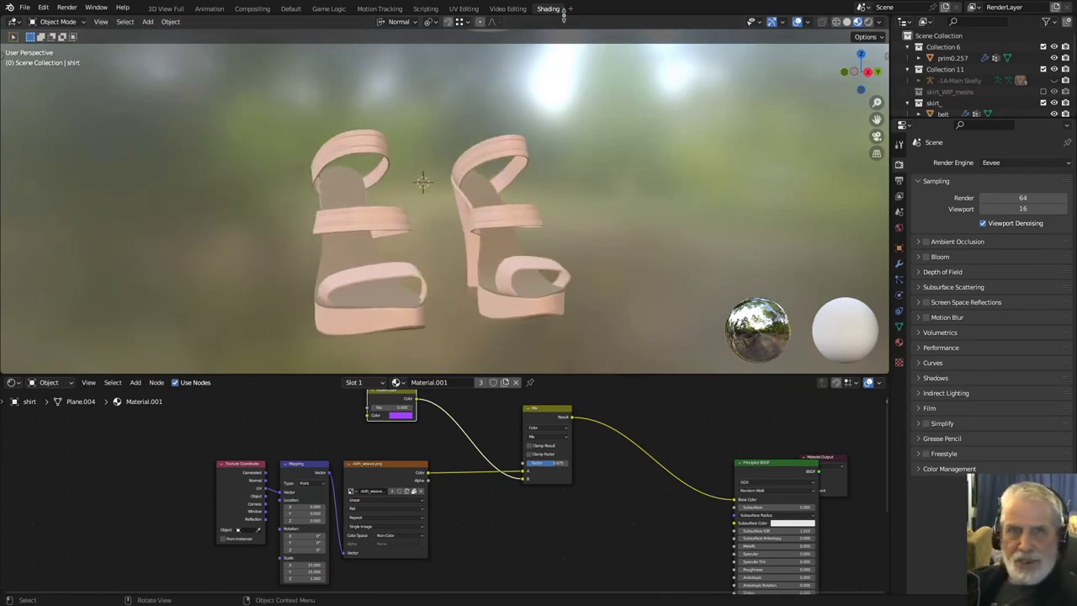
Quit Blender from the File menu, discarding changes to Dress_and_top.blend.
click(25, 8)
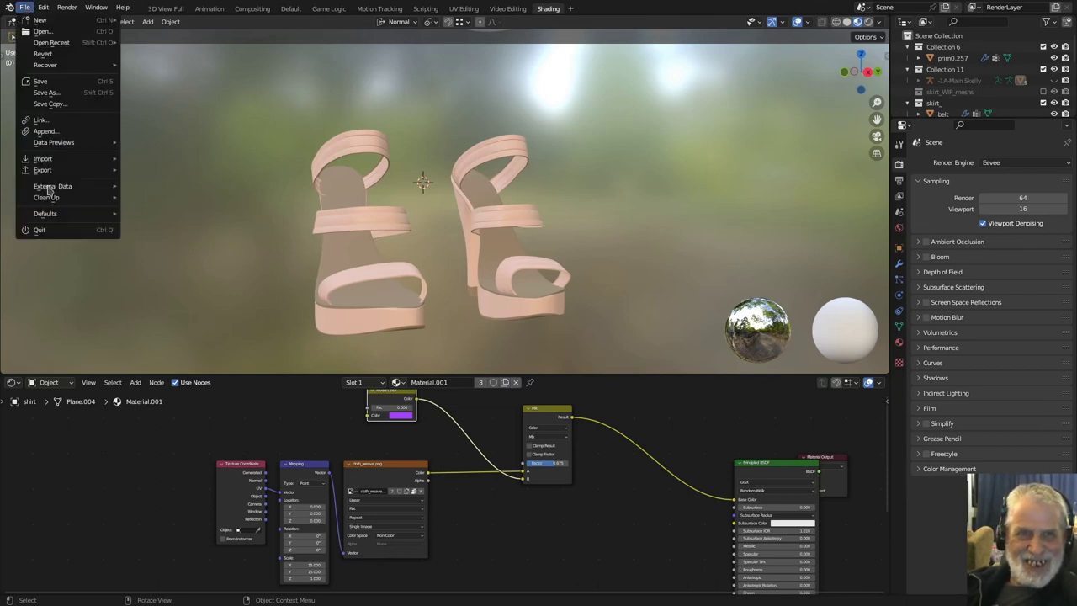
click(51, 232)
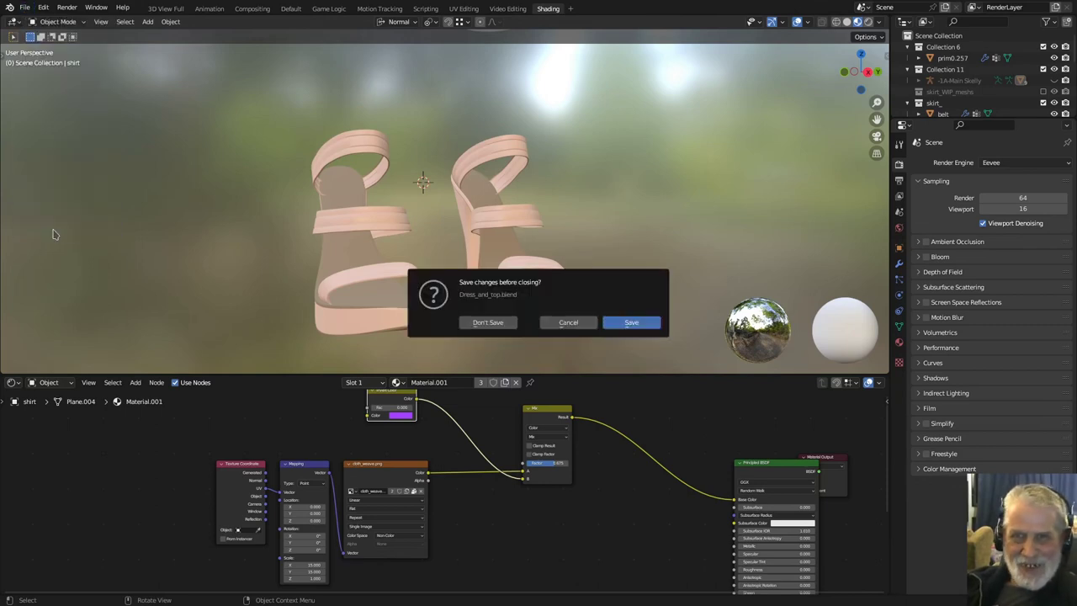
click(507, 324)
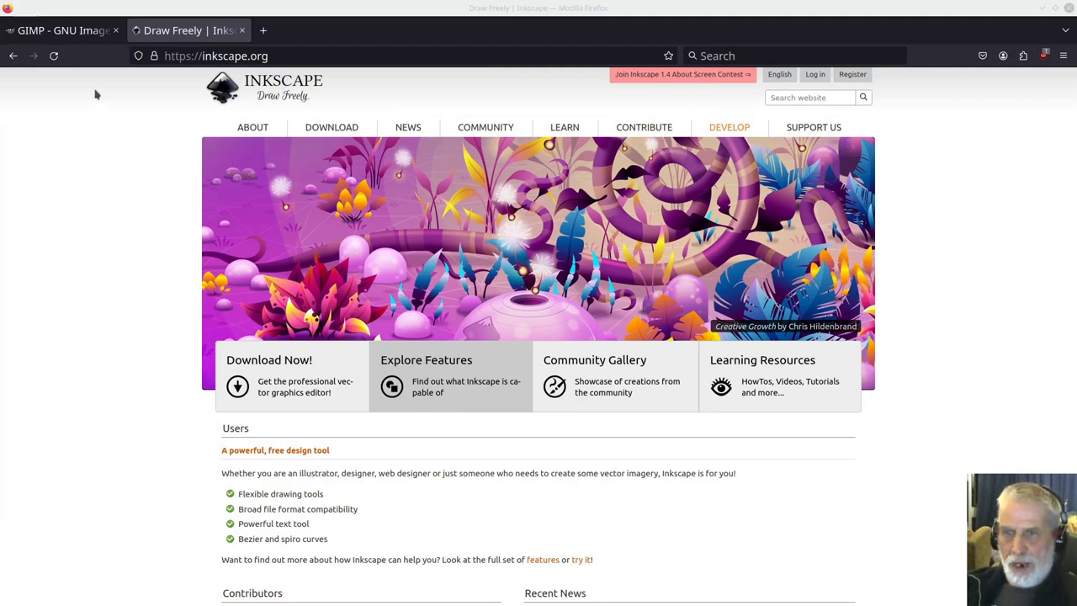
Switch Firefox from the Inkscape homepage to the gimp.org tab.
click(63, 28)
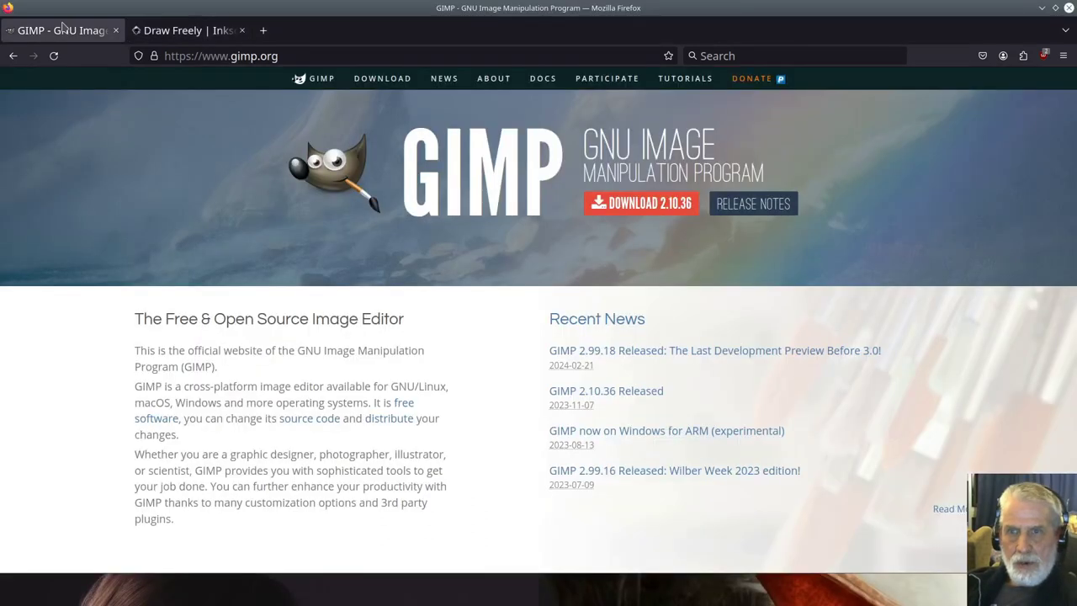